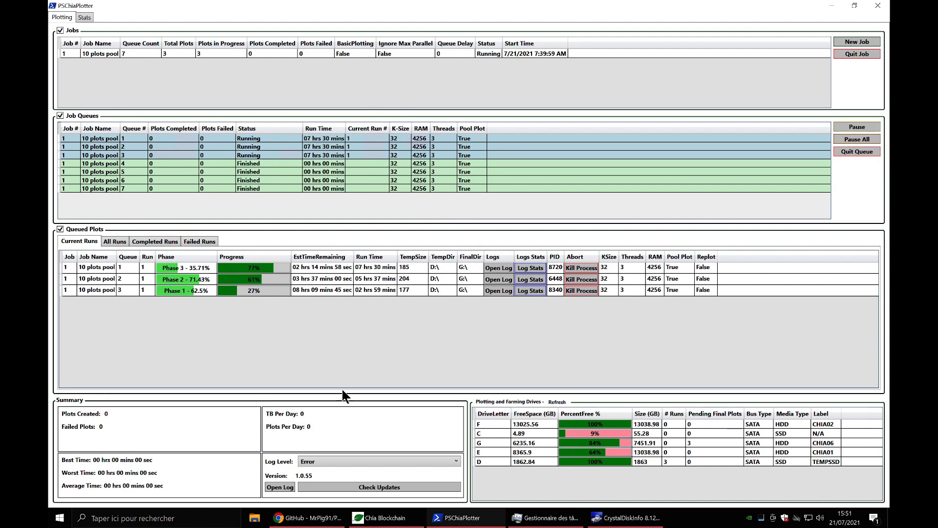
# - Switch to the PSChiaPlotter GitHub page in Chrome and highlight the module installation command in the README
pyautogui.click(321, 520)
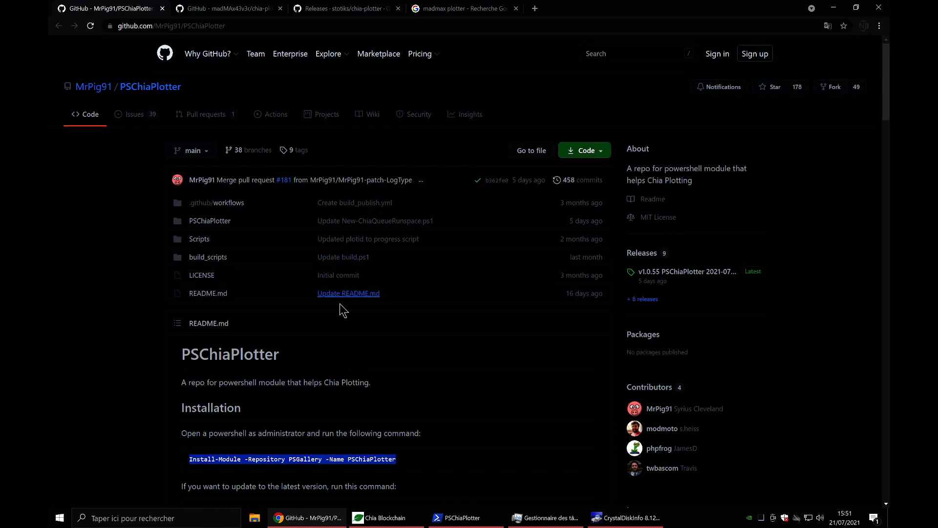
pyautogui.scroll(-2, 332, 337)
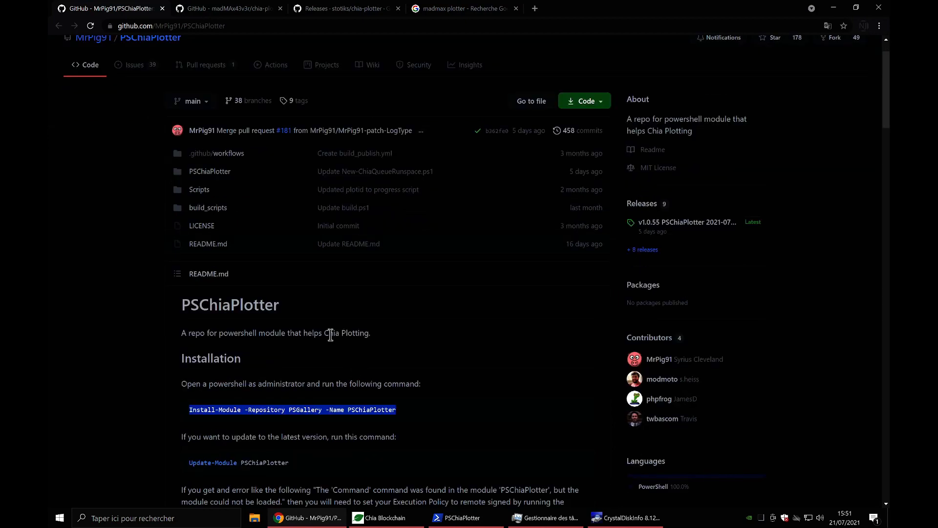
pyautogui.click(400, 363)
pyautogui.moveTo(400, 362); pyautogui.dragTo(190, 361)
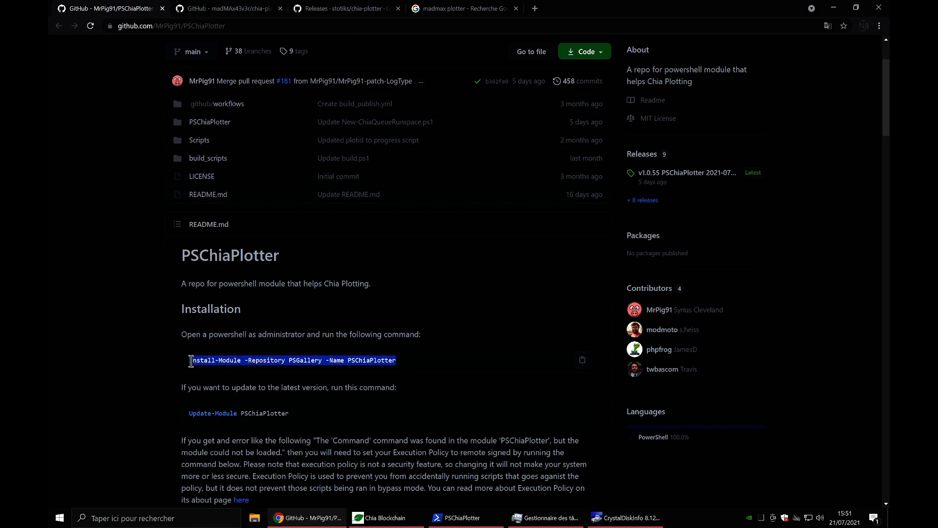
# - Launch Windows PowerShell as administrator, approve the account control request and move its window aside
pyautogui.click(113, 517)
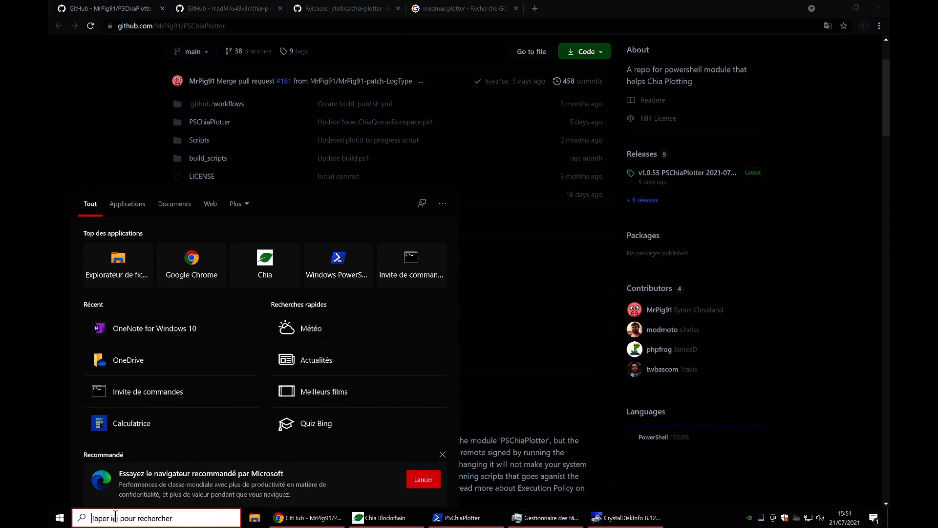
pyautogui.write('power')
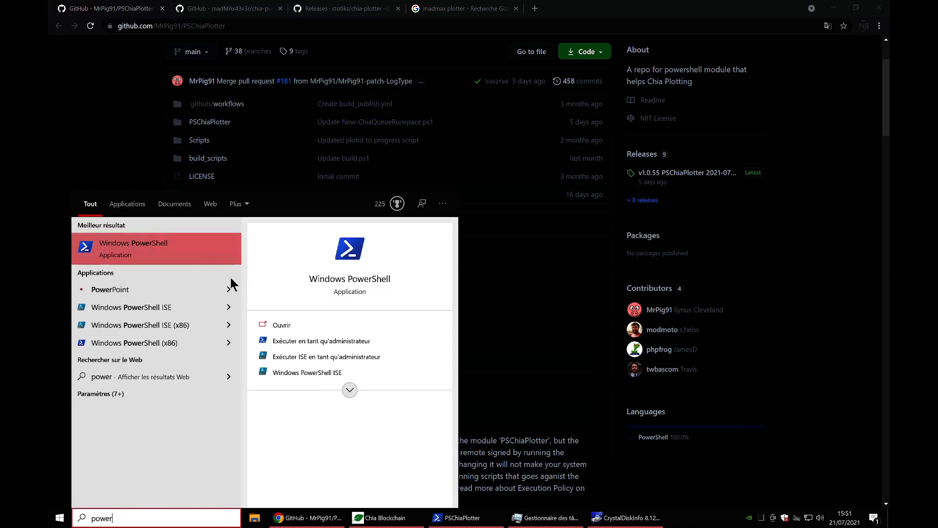
pyautogui.click(306, 343)
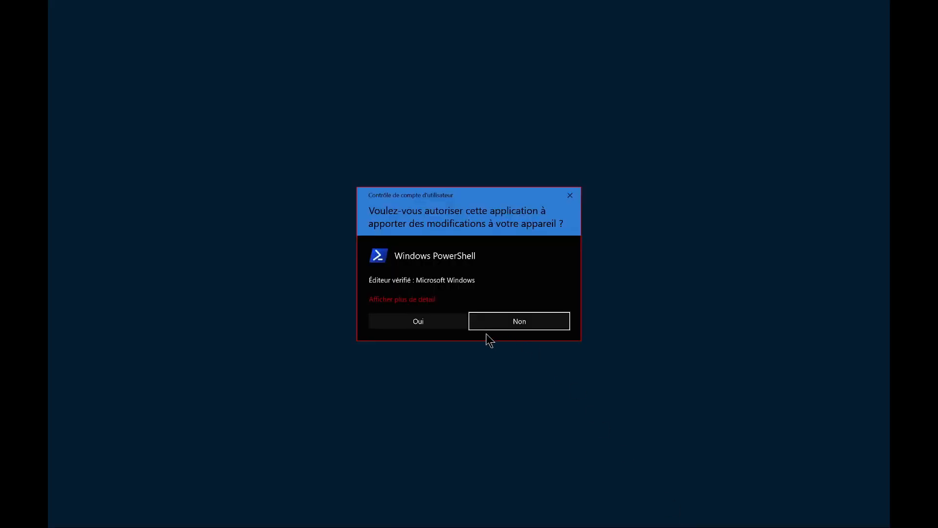
pyautogui.click(438, 329)
pyautogui.moveTo(379, 112); pyautogui.dragTo(623, 81)
# - Return to the GitHub README and select the command Install-Module -Repository PSGallery -Name PSChiaPlotter
pyautogui.click(352, 360)
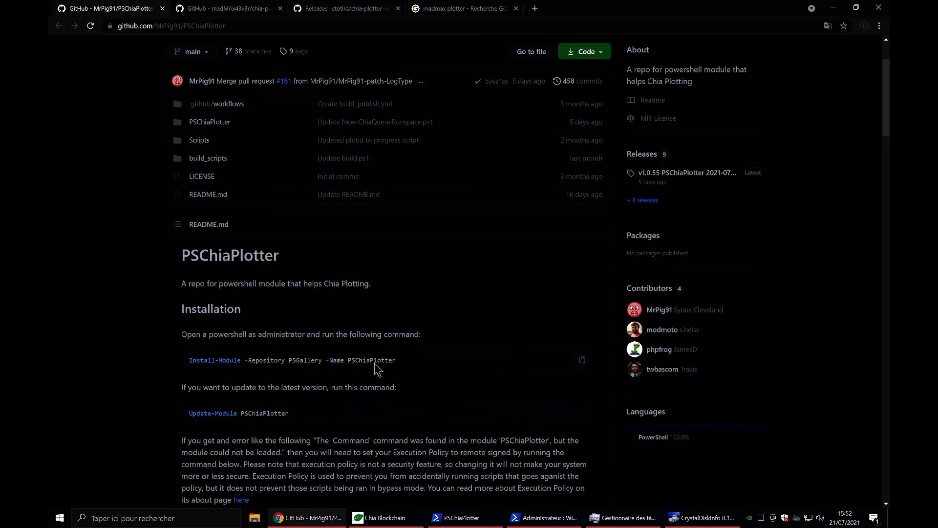
pyautogui.moveTo(412, 361); pyautogui.dragTo(196, 367)
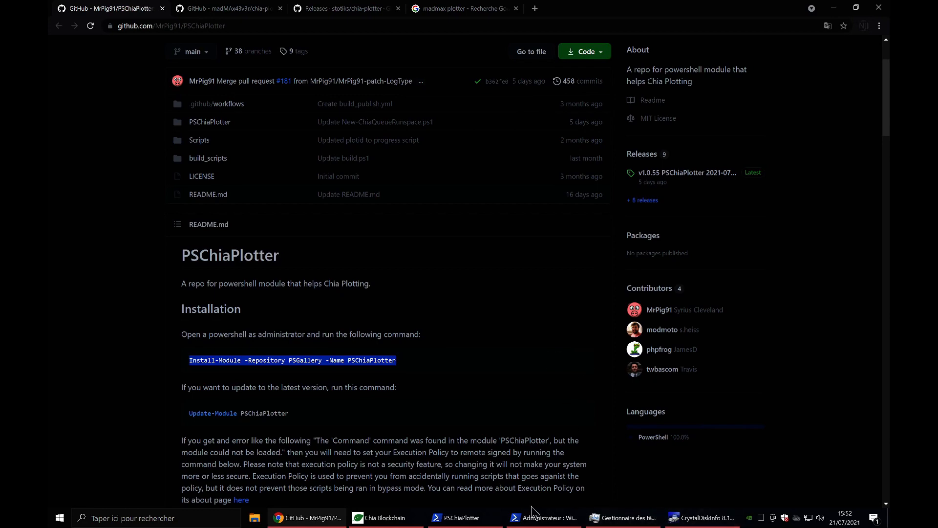
pyautogui.moveTo(599, 523)
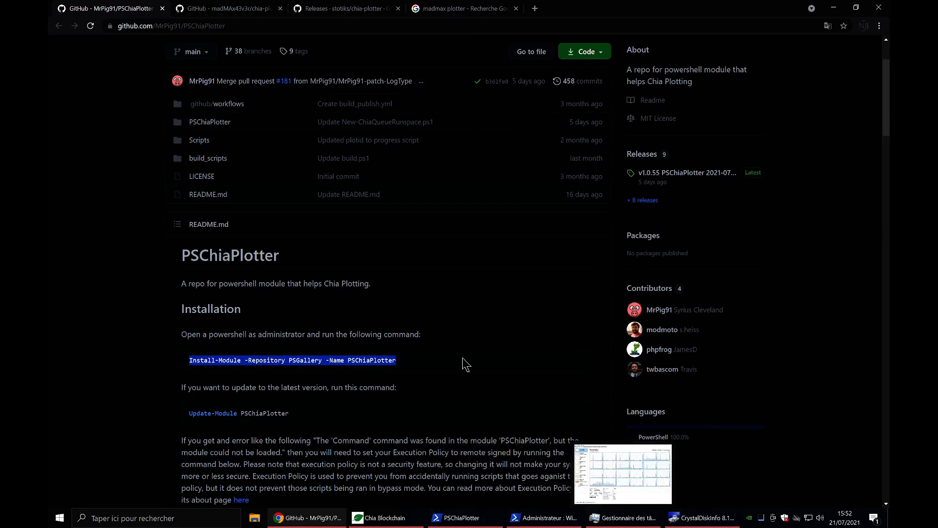
# - Select the update command Update-Module PSChiaPlotter in the README's Installation section
pyautogui.scroll(-2, 337, 383)
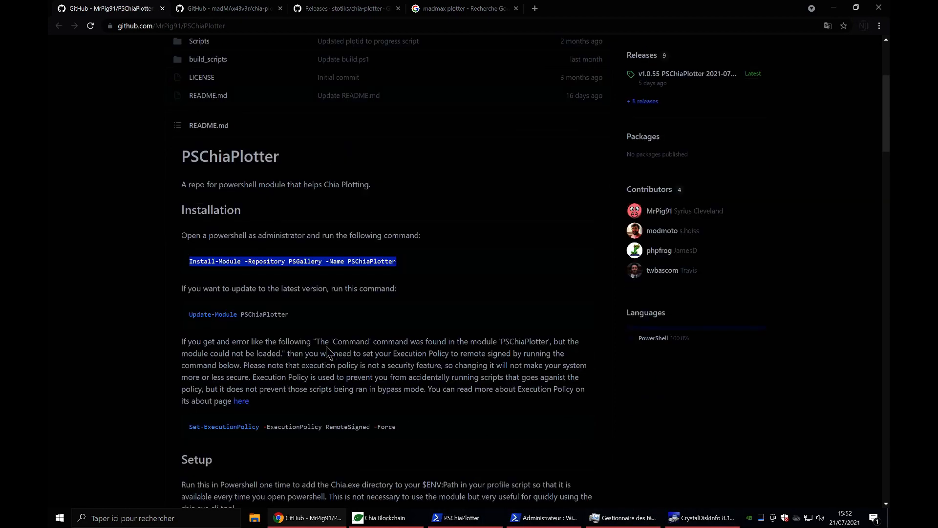
pyautogui.click(303, 319)
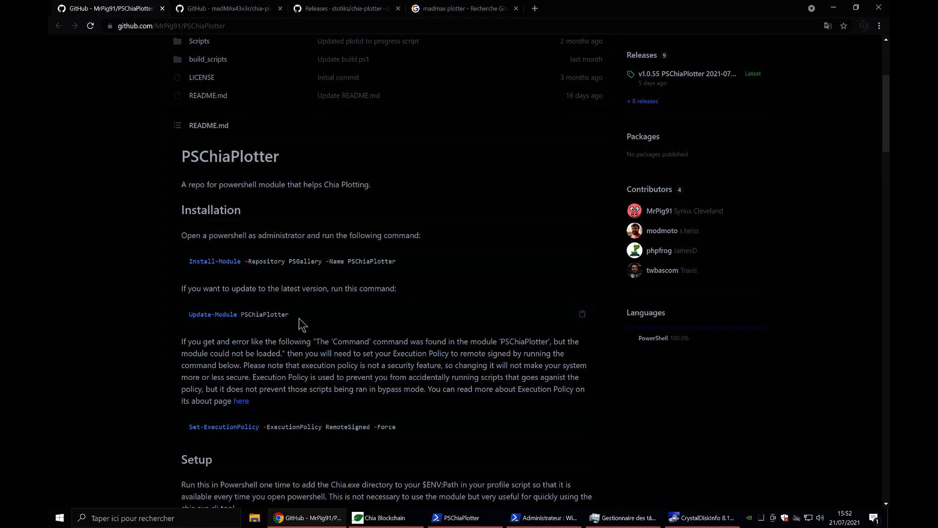
pyautogui.moveTo(294, 318); pyautogui.dragTo(188, 319)
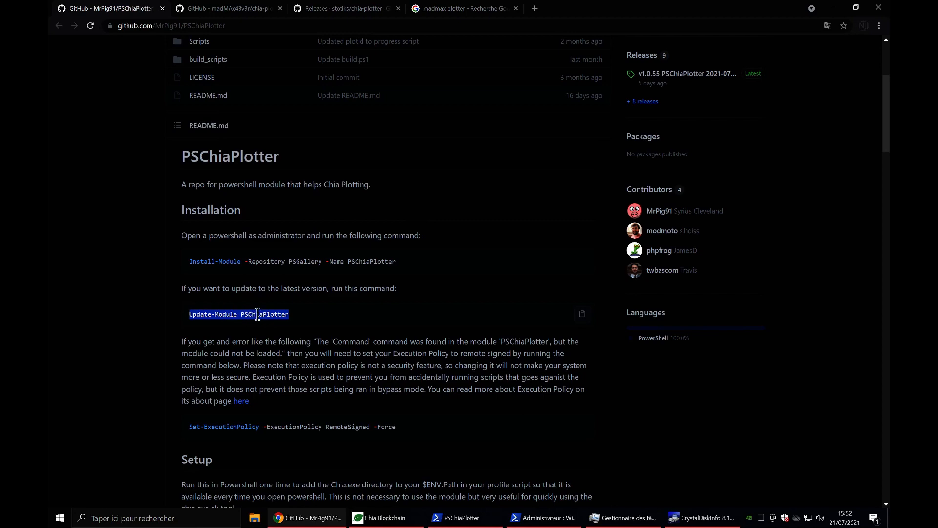
# - Select the command Set-ExecutionPolicy -ExecutionPolicy RemoteSigned -Force above the README's Setup section
pyautogui.scroll(-2, 266, 373)
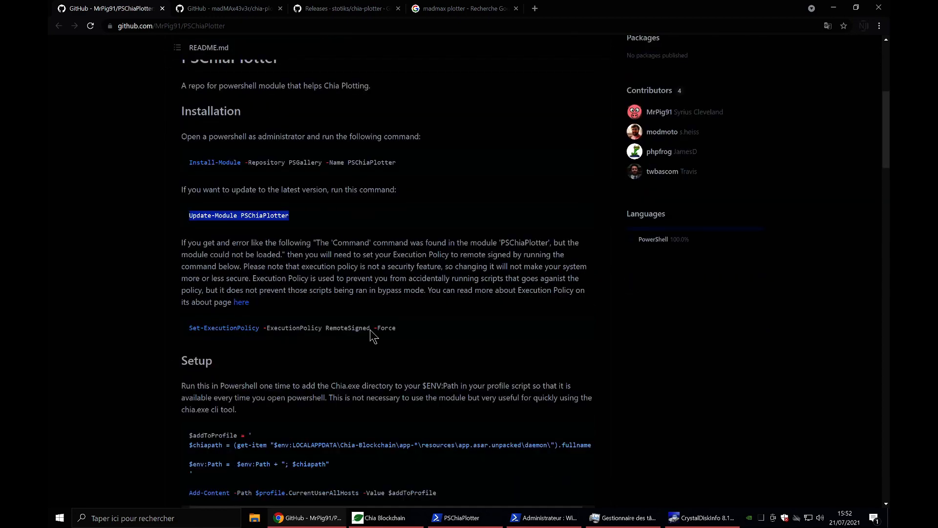
pyautogui.moveTo(406, 329); pyautogui.dragTo(189, 328)
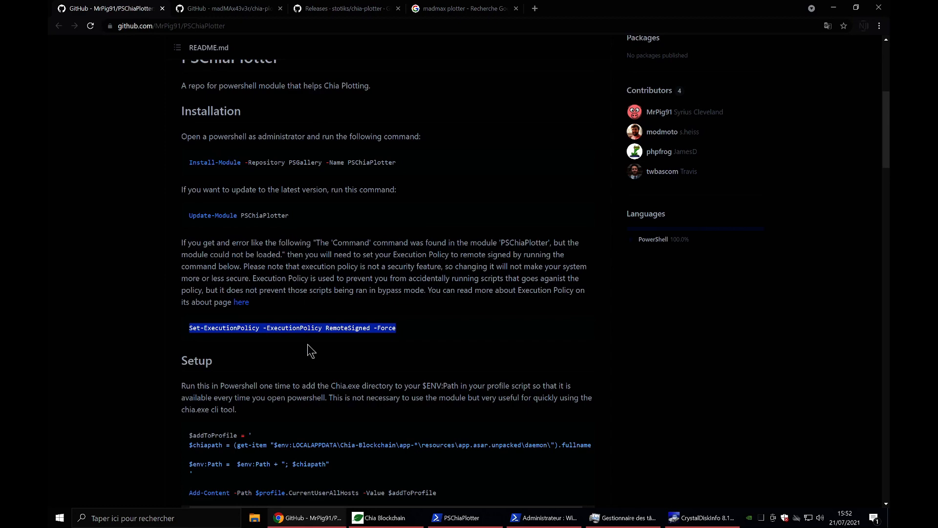
pyautogui.scroll(-2, 308, 342)
pyautogui.scroll(2, 318, 303)
pyautogui.moveTo(400, 332); pyautogui.dragTo(189, 329)
# - Enter Show-PSChiaPlotter at the administrator PowerShell prompt over the PSChiaPlotter window, and close PowerShell without running it
pyautogui.click(520, 519)
pyautogui.click(519, 325)
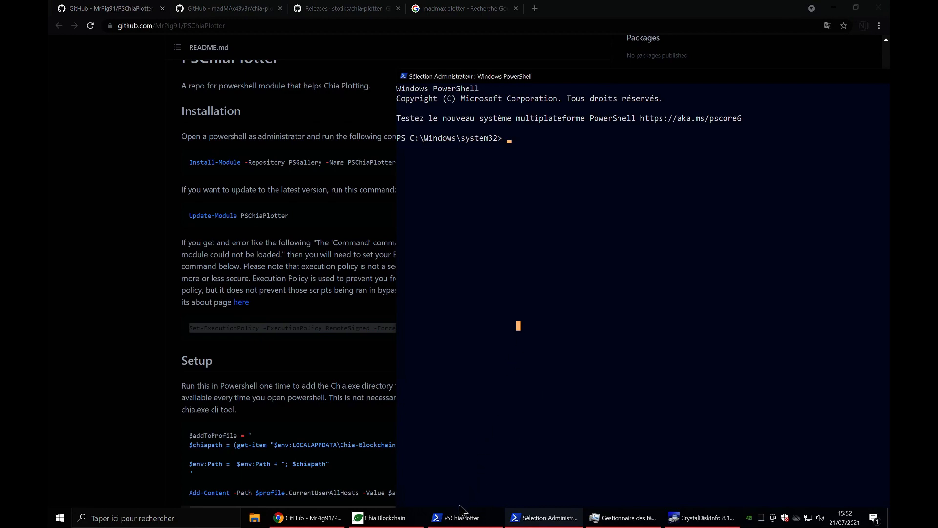
pyautogui.click(459, 519)
pyautogui.click(544, 517)
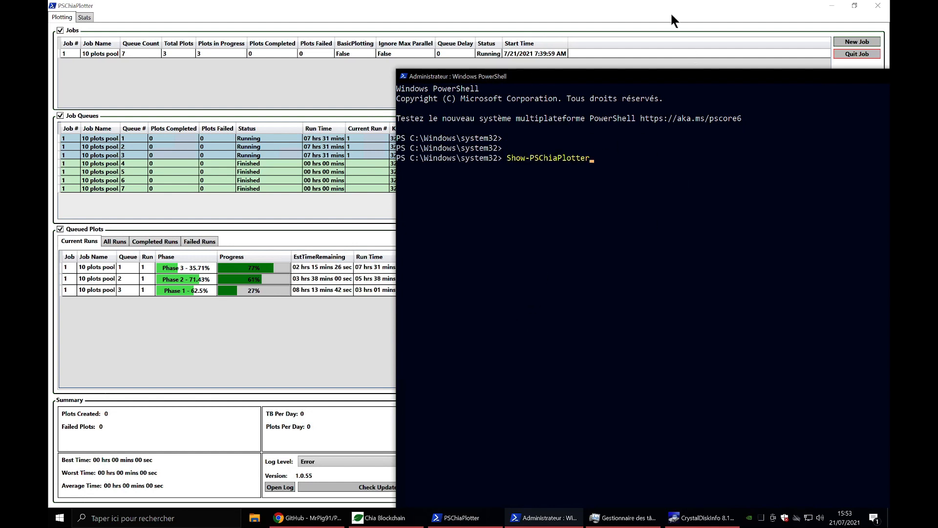
pyautogui.moveTo(614, 76); pyautogui.dragTo(416, 124)
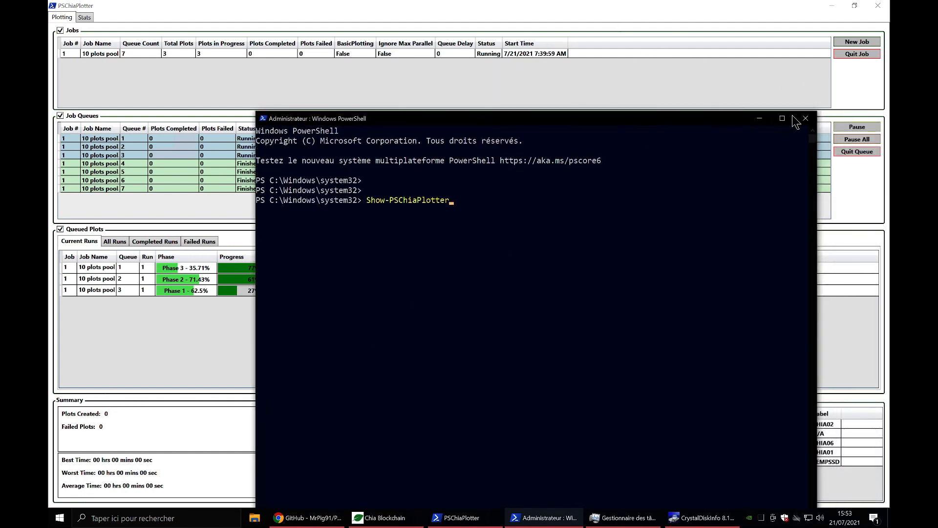
pyautogui.click(805, 118)
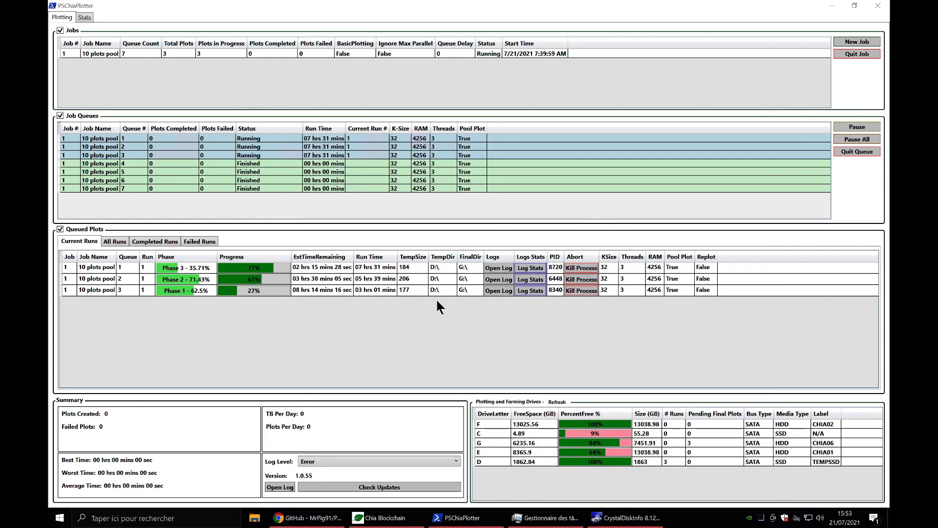
pyautogui.click(166, 522)
pyautogui.write('power')
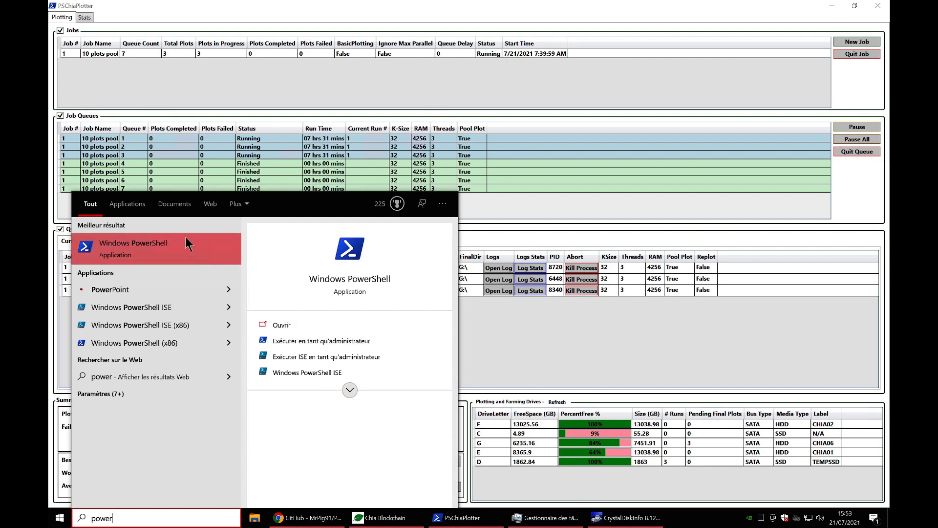
pyautogui.click(441, 5)
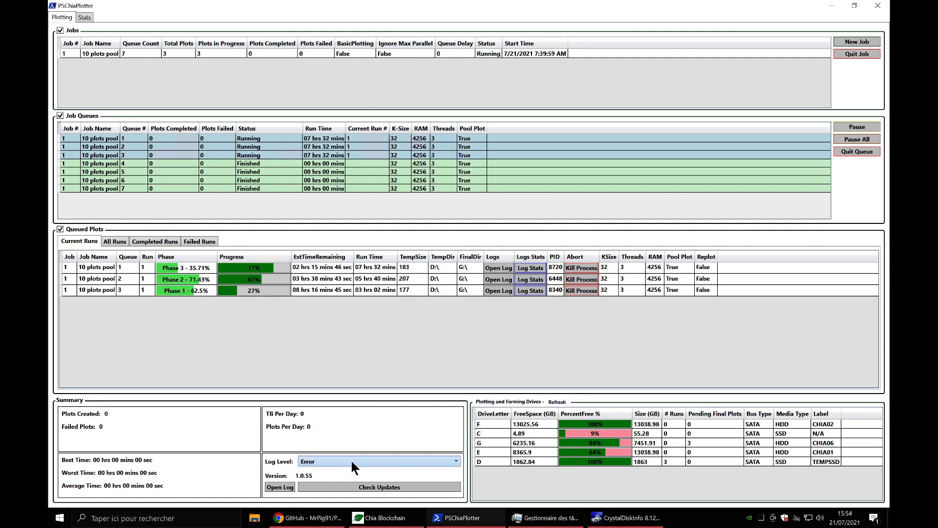
# - Choose the Error log level in PSChiaPlotter's summary area and try to open the application log
pyautogui.click(336, 460)
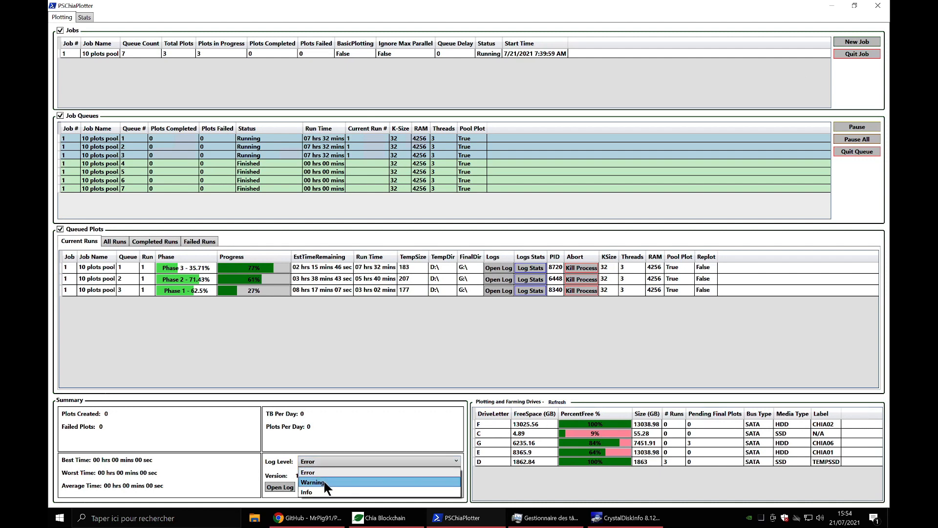
pyautogui.click(321, 470)
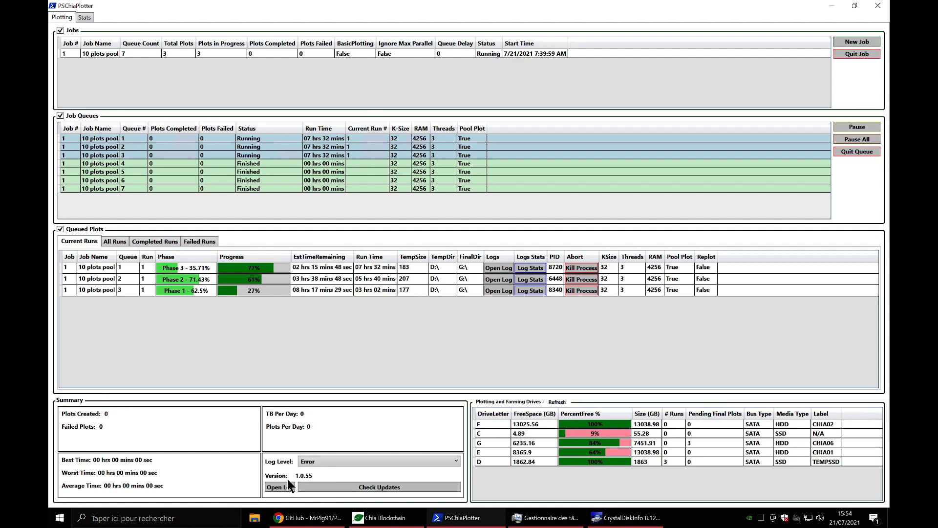
pyautogui.click(286, 487)
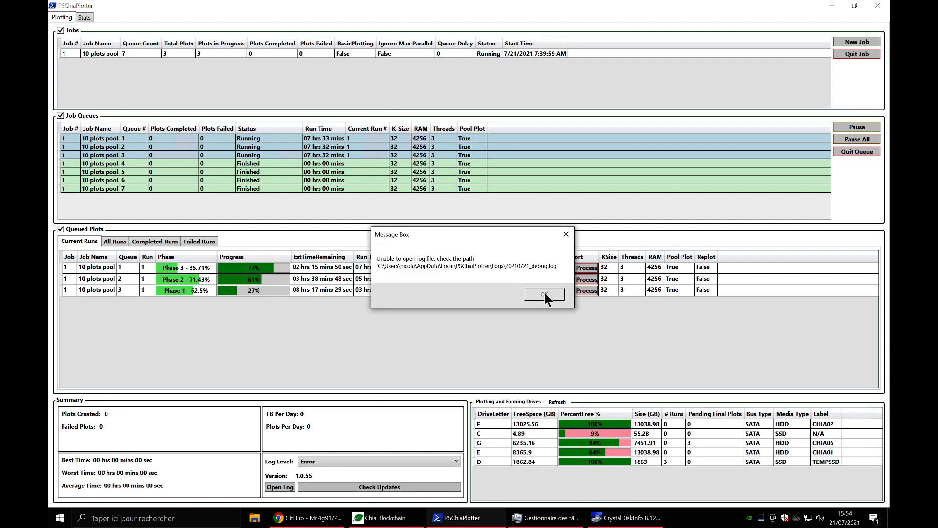
pyautogui.click(544, 293)
# - Set the log level to Warning and try to open the application log again
pyautogui.click(342, 461)
pyautogui.click(332, 479)
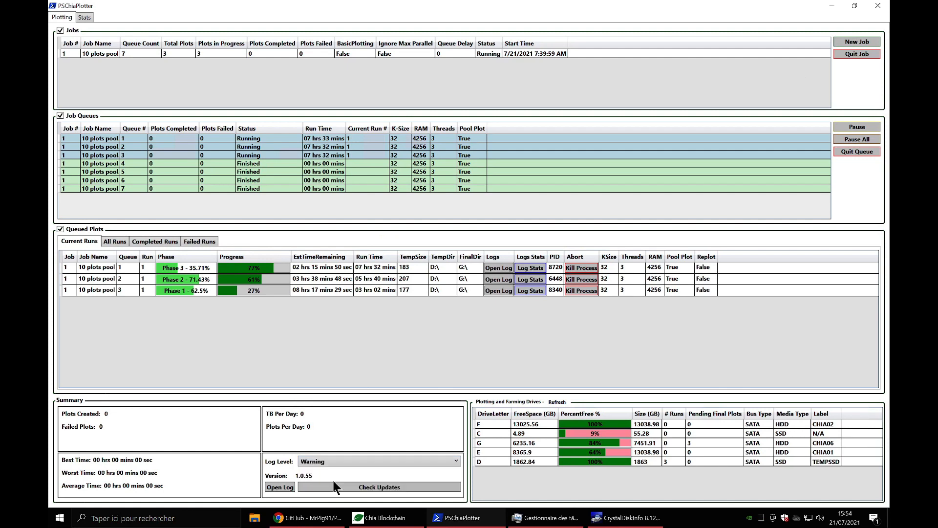
pyautogui.click(280, 486)
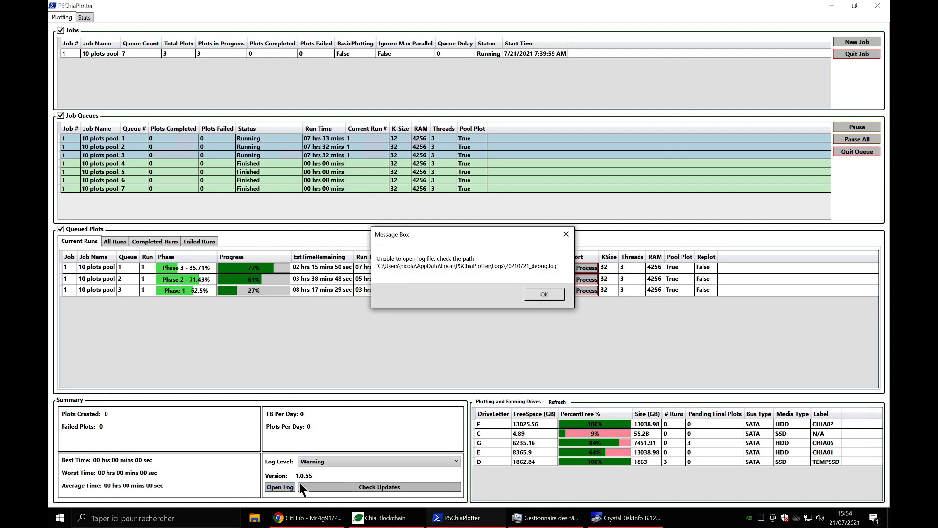
pyautogui.click(542, 293)
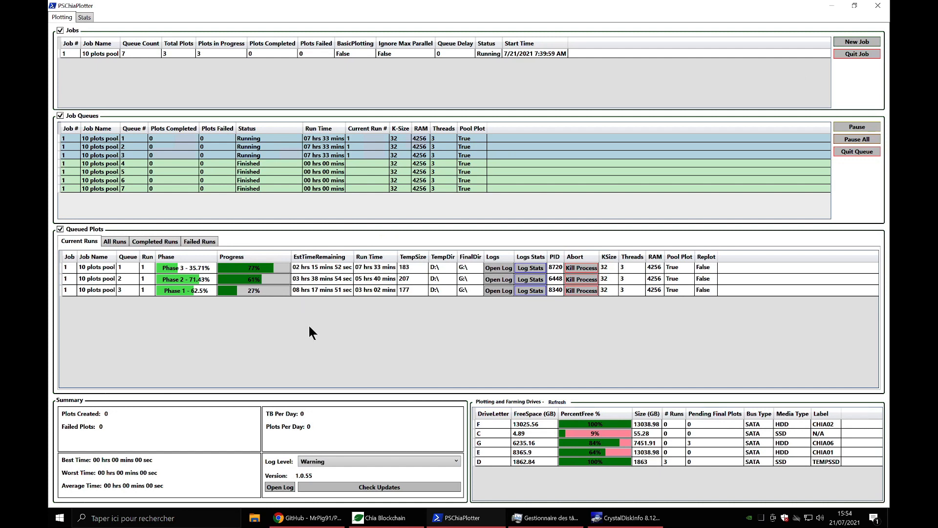
# - Examine the plot statistics table with its phase and copy times and the log path settings, and return to the plotting overview
pyautogui.click(82, 17)
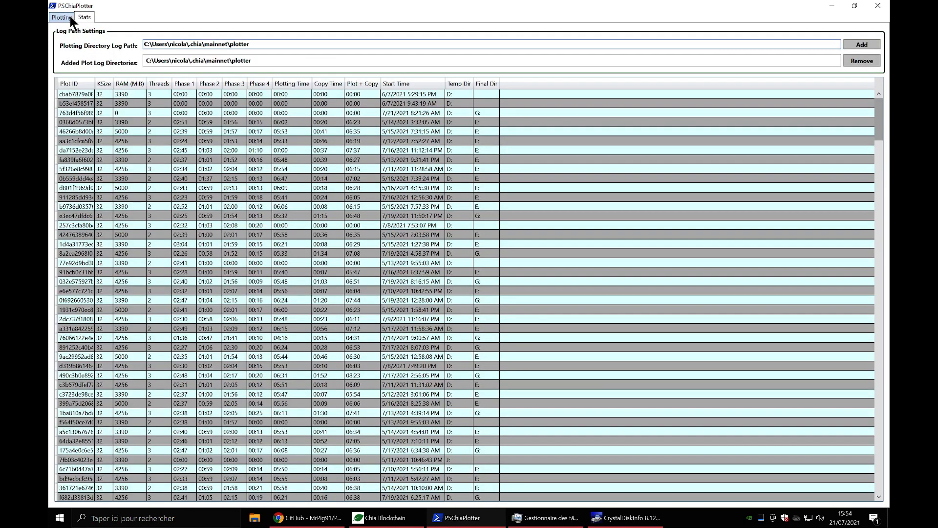
pyautogui.click(69, 16)
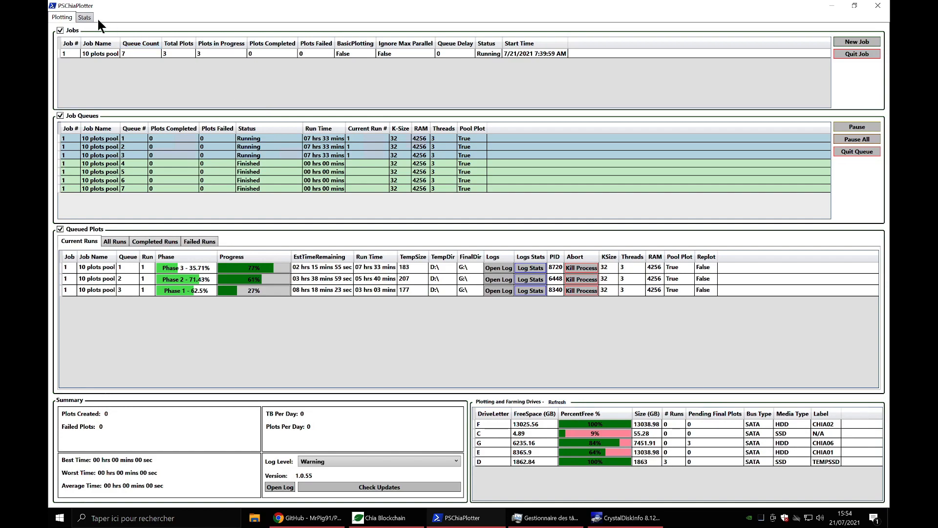
pyautogui.click(84, 19)
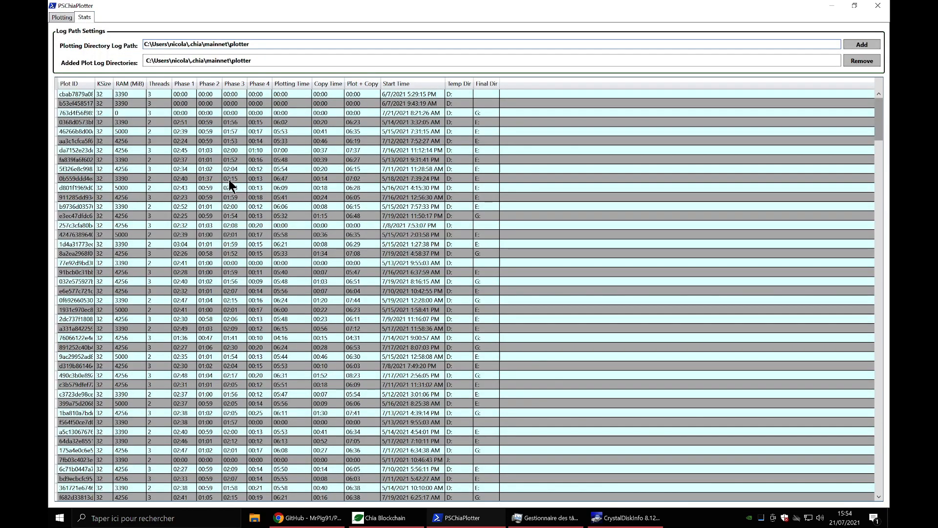
pyautogui.scroll(-13, 228, 180)
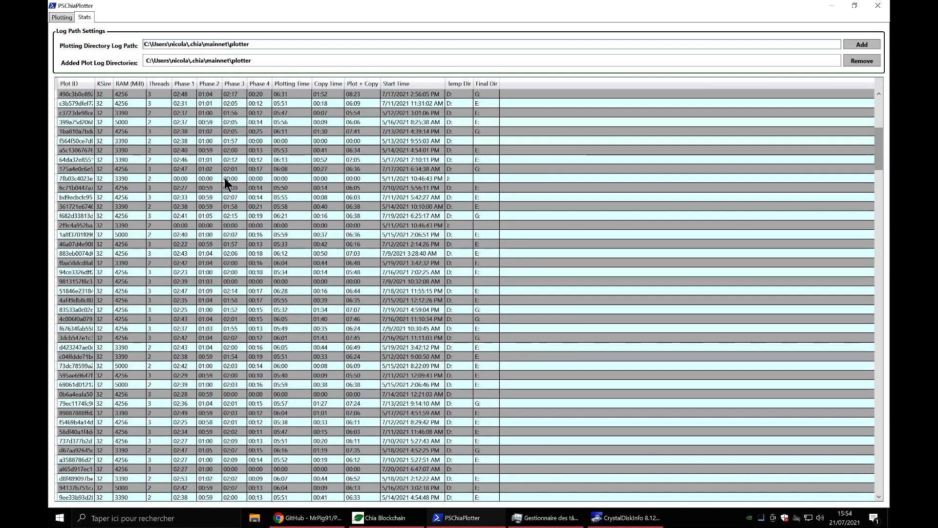
pyautogui.scroll(13, 245, 171)
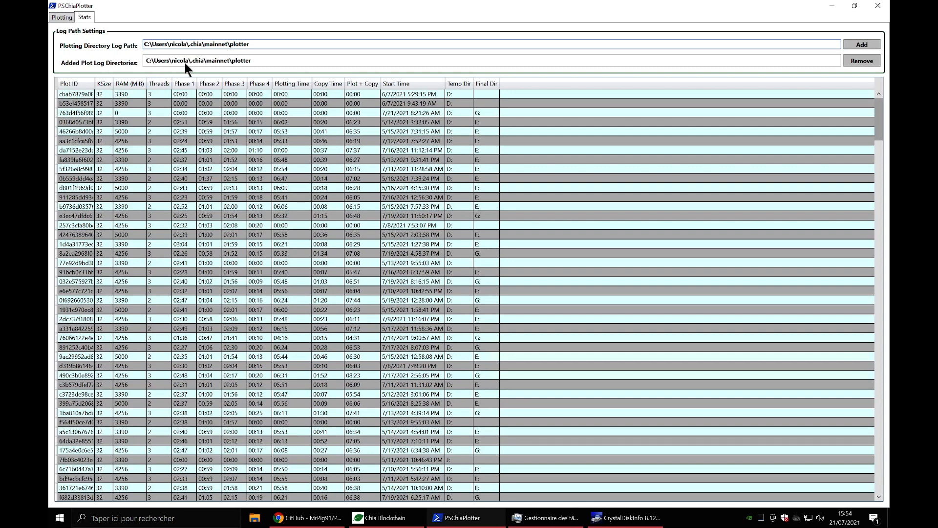
pyautogui.click(62, 17)
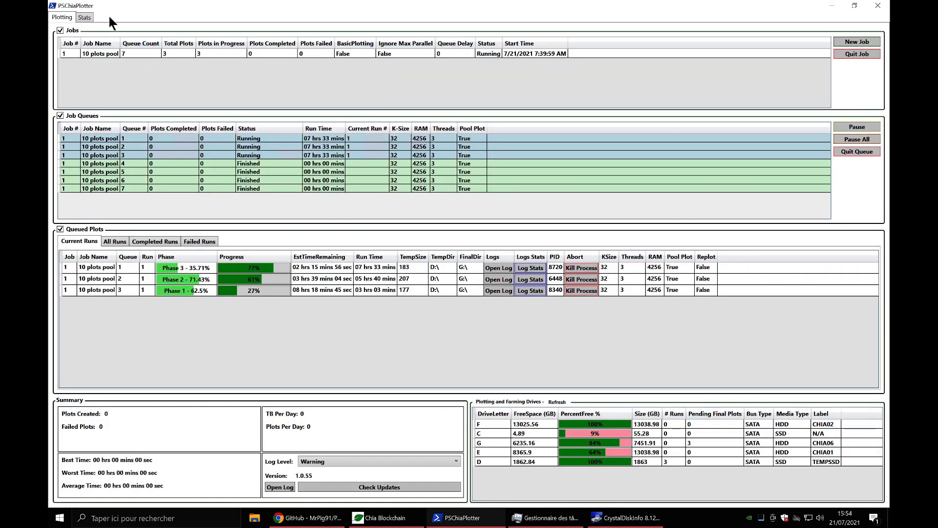
pyautogui.click(86, 18)
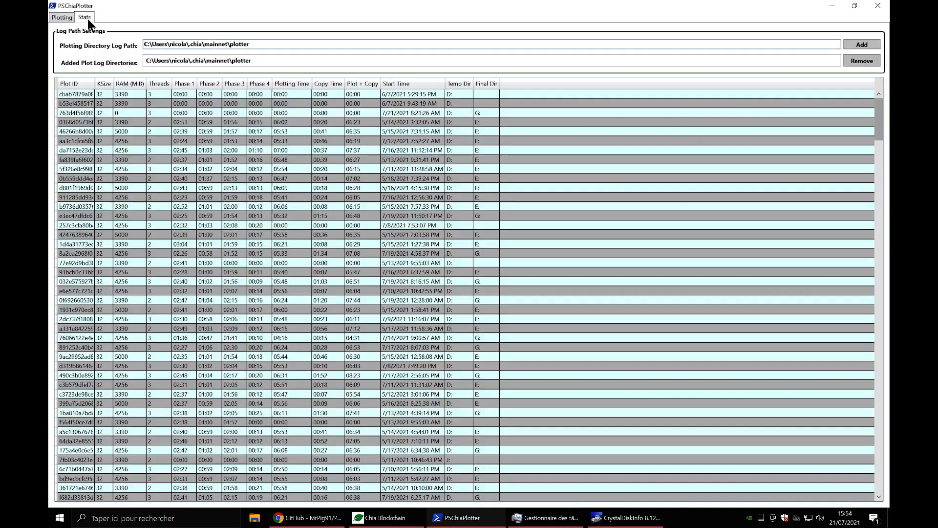
pyautogui.click(62, 17)
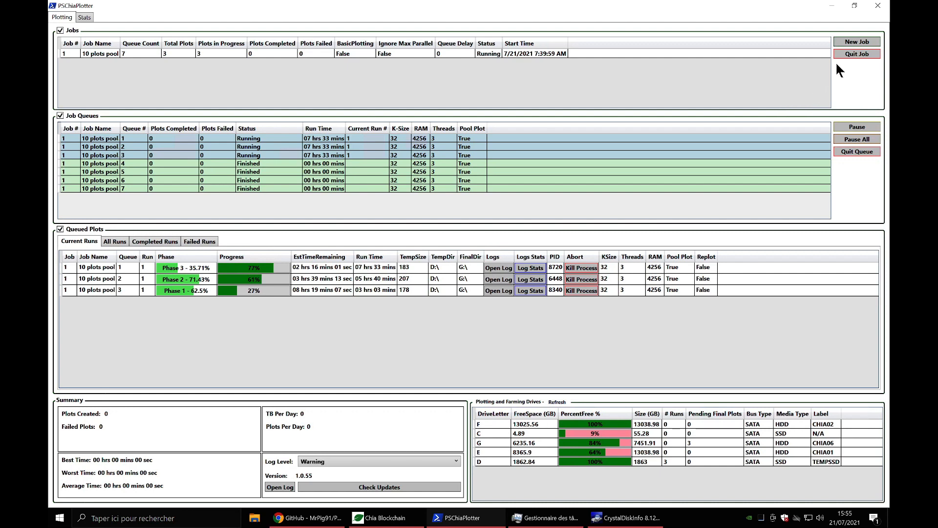
# - Start a new plotting job, reposition its dialog and check the list of saved jobs
pyautogui.click(851, 42)
pyautogui.moveTo(447, 116); pyautogui.dragTo(553, 100)
pyautogui.click(487, 115)
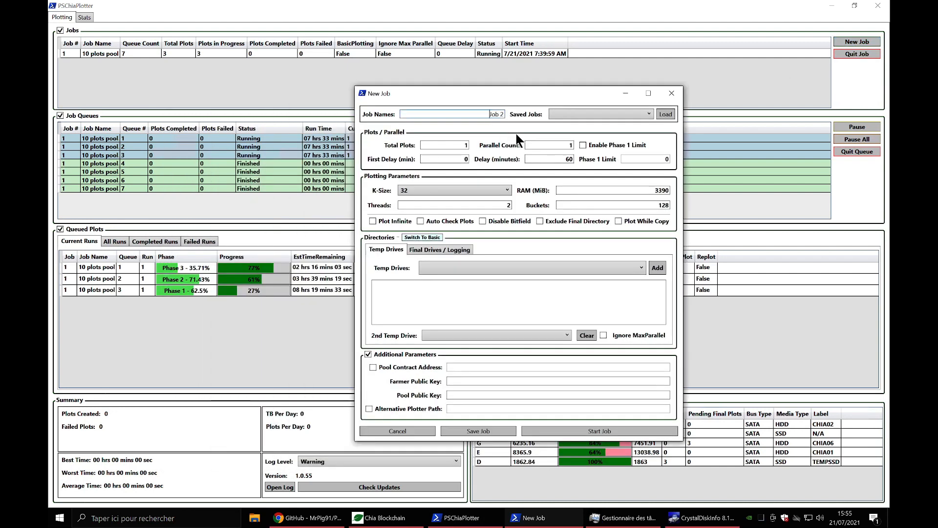
pyautogui.moveTo(489, 114); pyautogui.dragTo(509, 115)
pyautogui.click(583, 115)
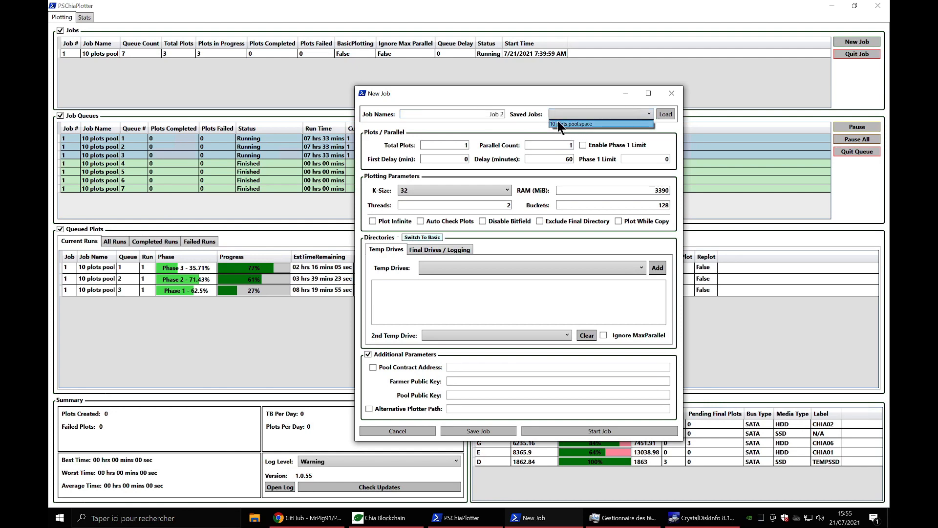
pyautogui.click(502, 115)
# - Name the new job "demo video" and set its total plots to 20
pyautogui.click(484, 114)
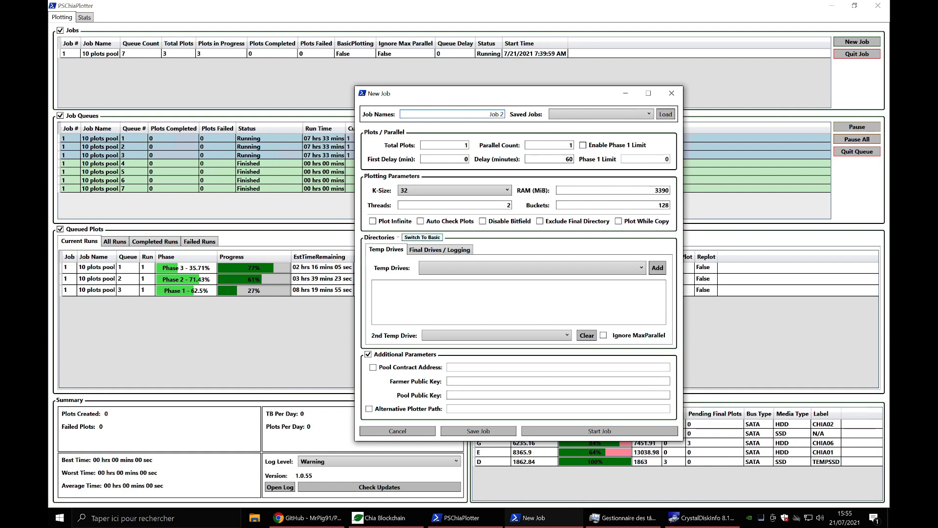
pyautogui.press('BackSpace')
pyautogui.press('BackSpace')
pyautogui.press('BackSpace')
pyautogui.press('BackSpace')
pyautogui.press('BackSpace')
pyautogui.write('demo video')
pyautogui.click(461, 147)
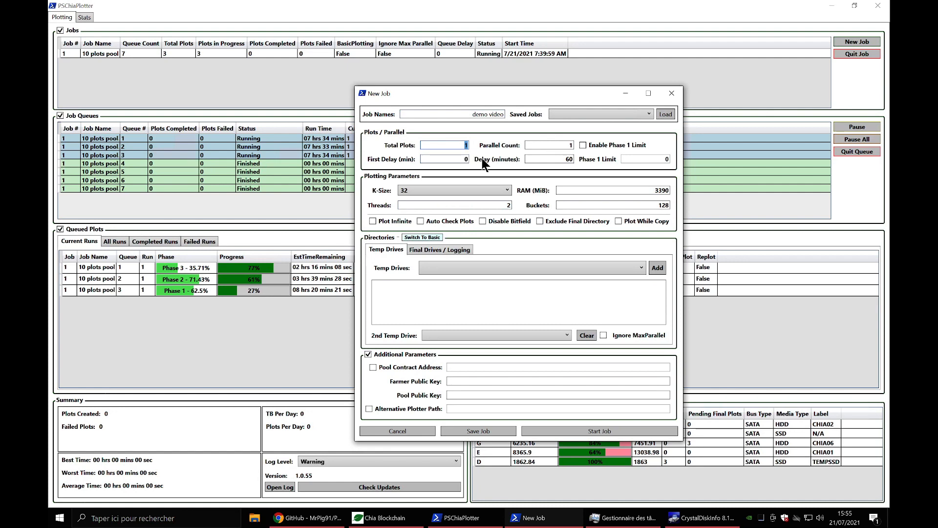
pyautogui.write('20')
pyautogui.click(563, 145)
# - Switch to Chrome and open the Chia Plotting Calculator at artofpc.com/chia-plotting-calculator in place of the madmax plotter search results
pyautogui.click(320, 513)
pyautogui.click(238, 10)
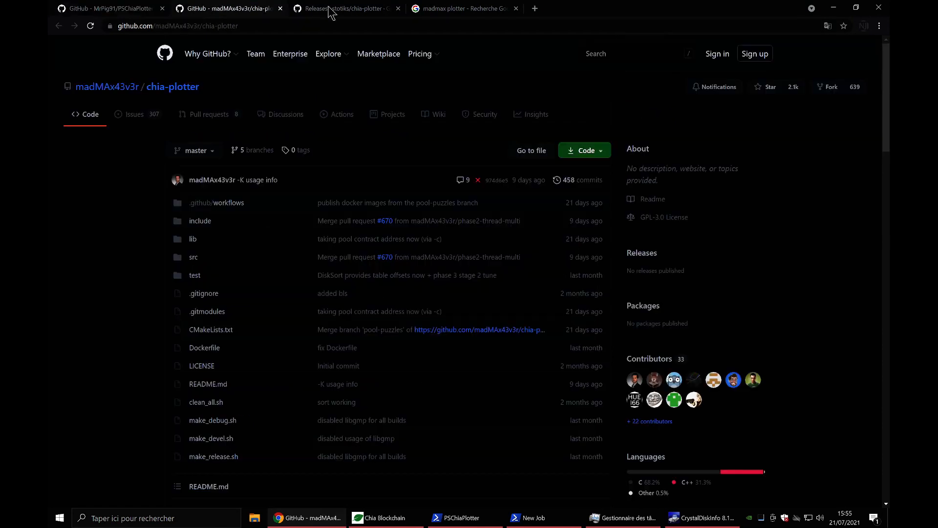
pyautogui.click(362, 9)
pyautogui.click(442, 9)
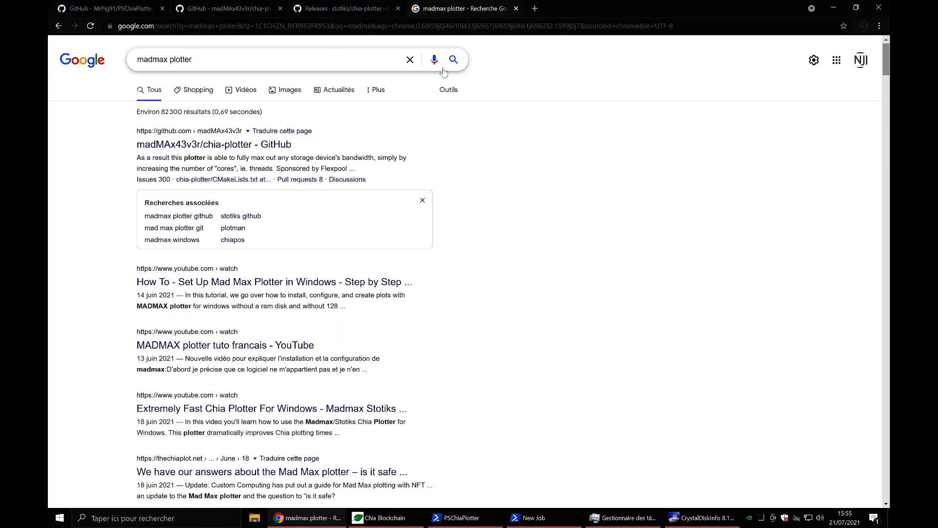
pyautogui.click(220, 57)
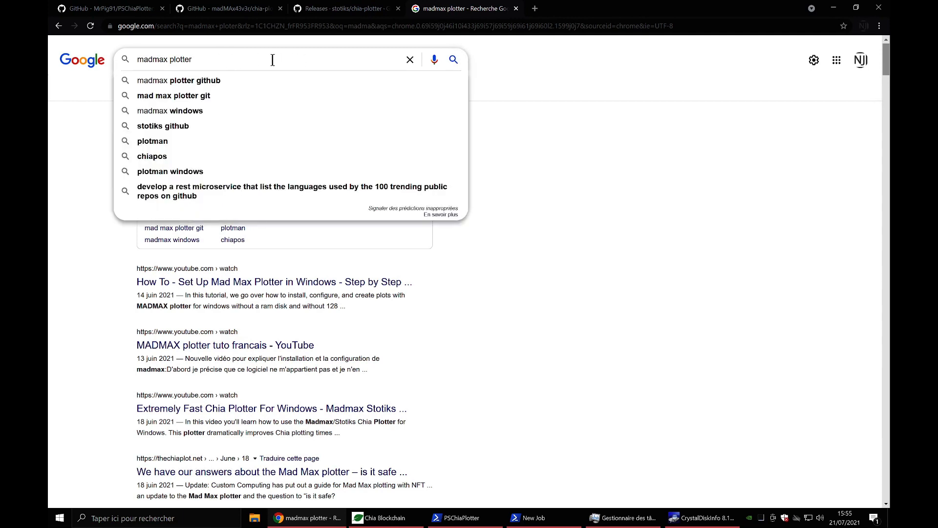
pyautogui.click(233, 25)
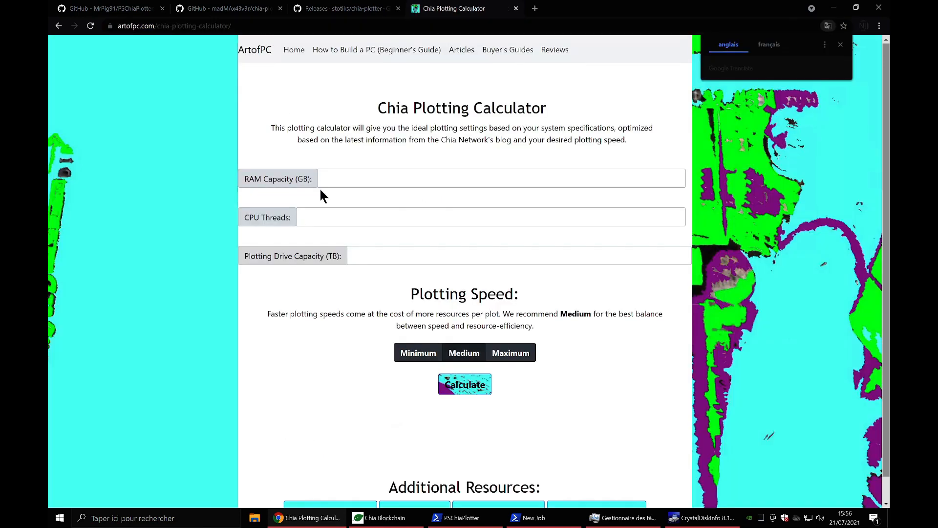
# - Fill in the calculator with a RAM capacity of 32 GB, 24 CPU threads and a plotting drive capacity of 2 TB
pyautogui.click(347, 179)
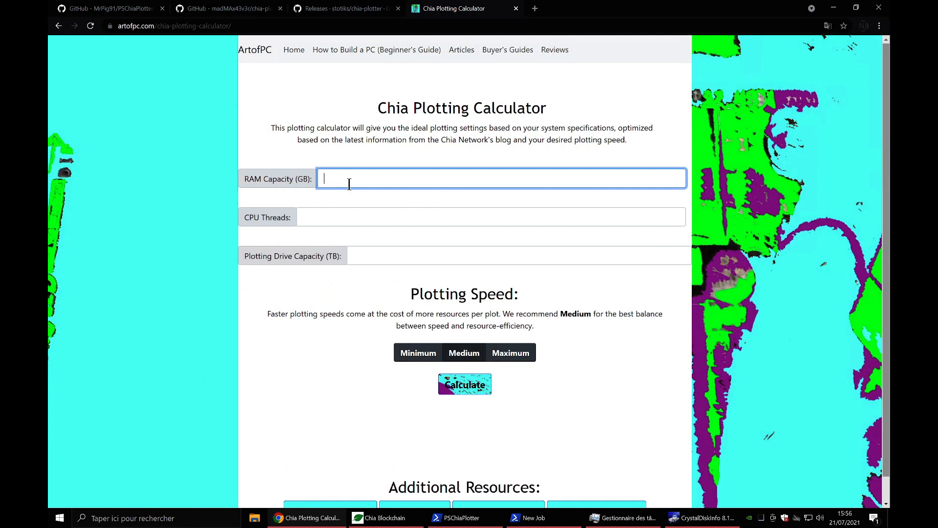
pyautogui.click(331, 212)
pyautogui.write('24')
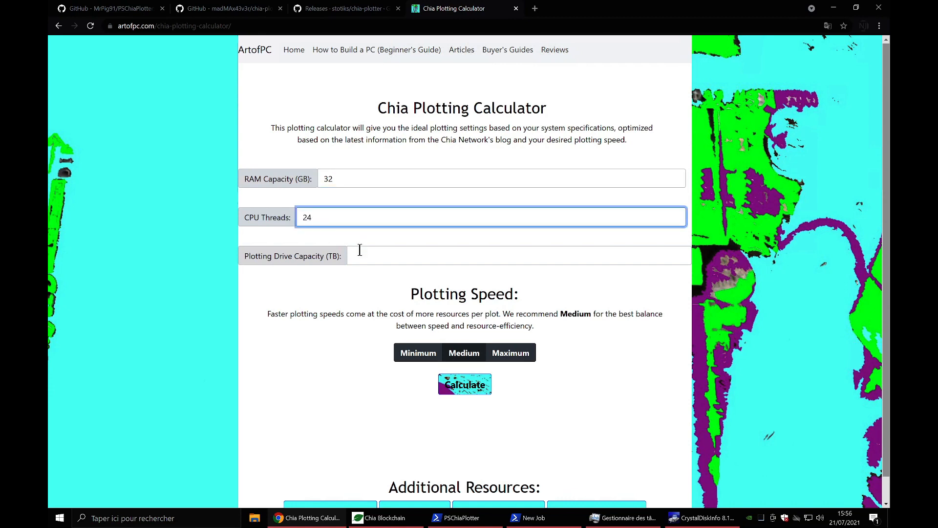
pyautogui.click(348, 255)
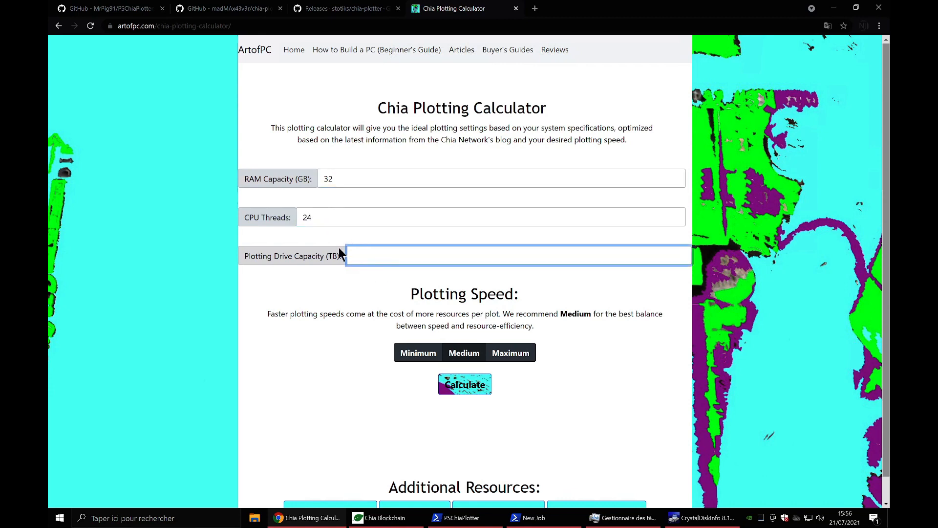
pyautogui.moveTo(296, 256); pyautogui.dragTo(330, 255)
pyautogui.click(356, 257)
pyautogui.write('2')
# - Check the number of processor threads under Processeurs in the Windows Device Manager, and close it
pyautogui.doubleClick(310, 217)
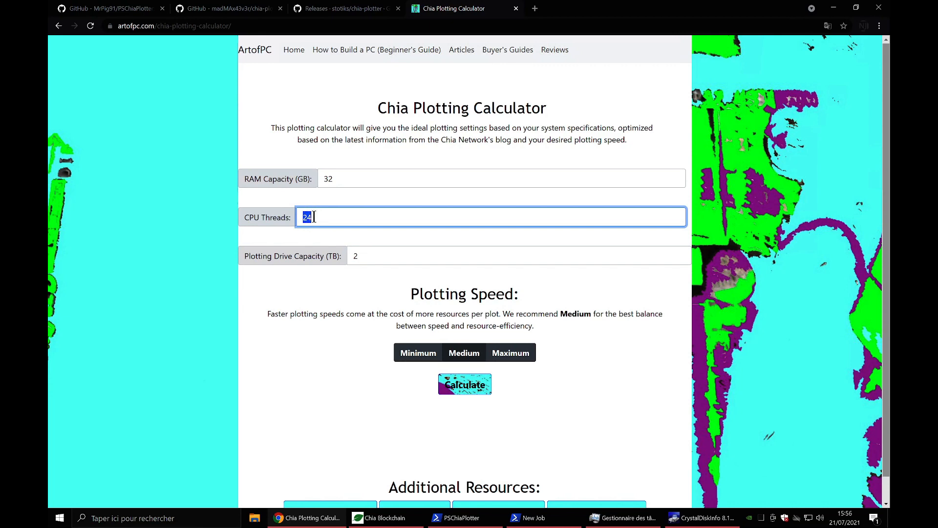
pyautogui.click(122, 516)
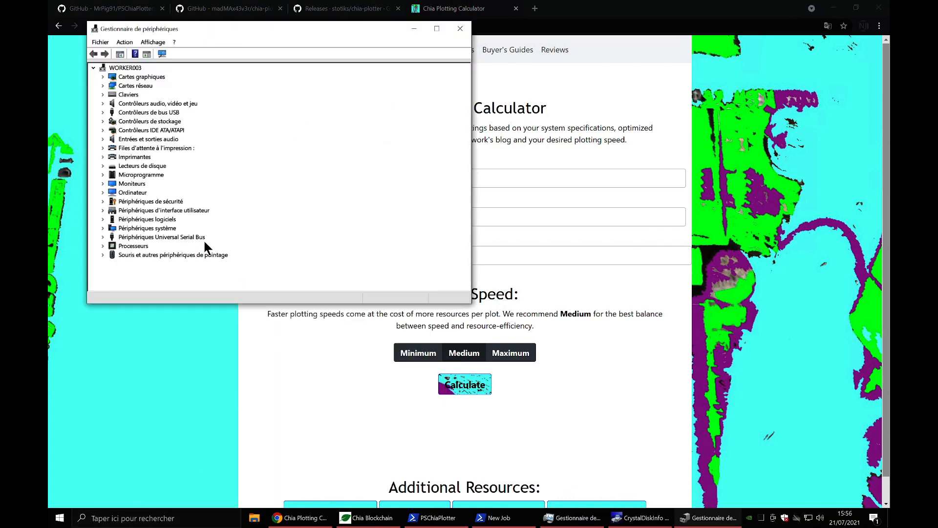
pyautogui.click(102, 246)
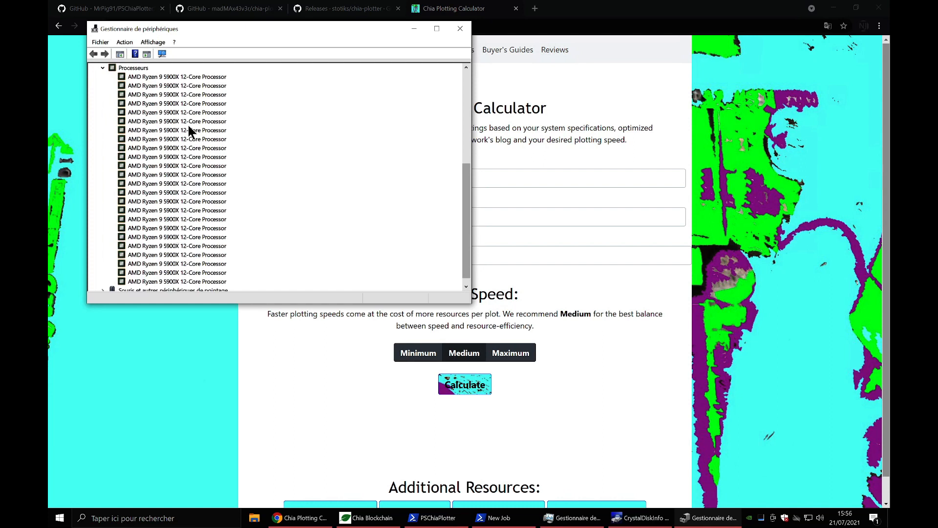
pyautogui.click(160, 277)
pyautogui.click(189, 77)
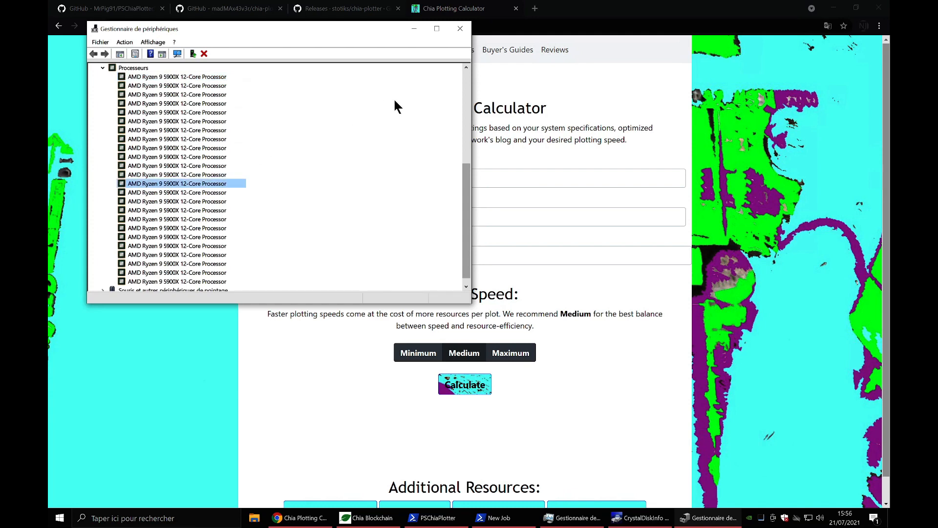
pyautogui.click(460, 29)
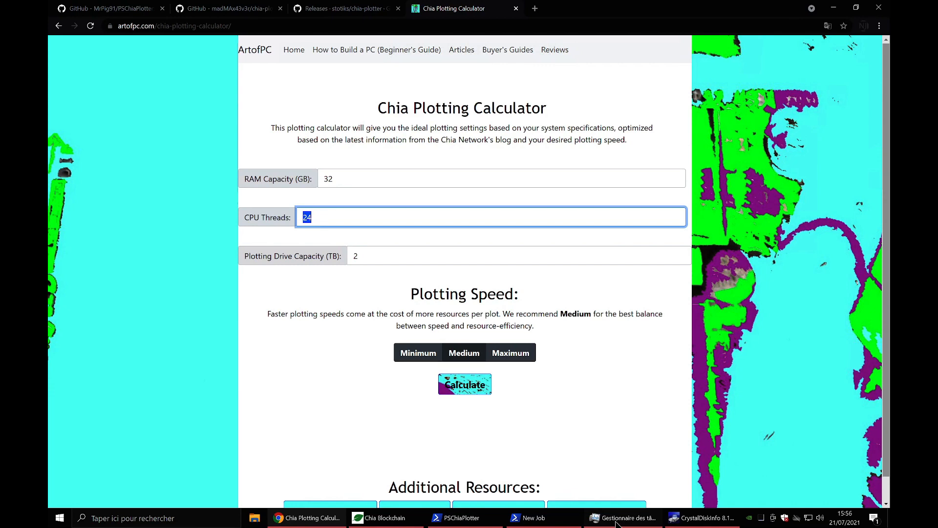
pyautogui.click(530, 517)
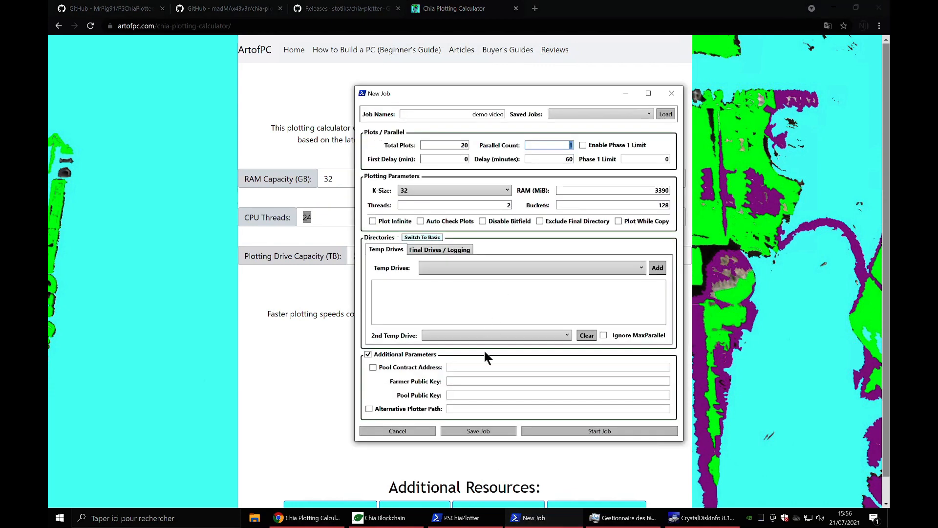
pyautogui.click(461, 517)
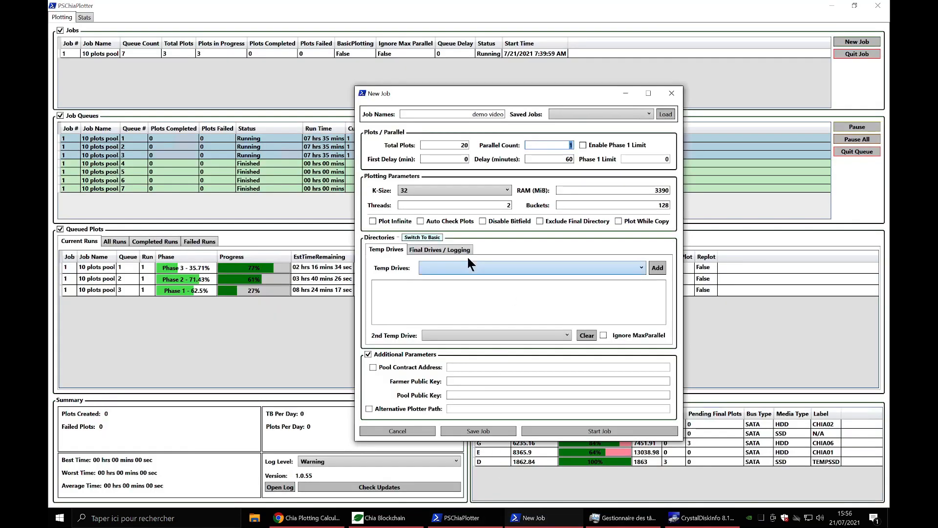
pyautogui.click(572, 145)
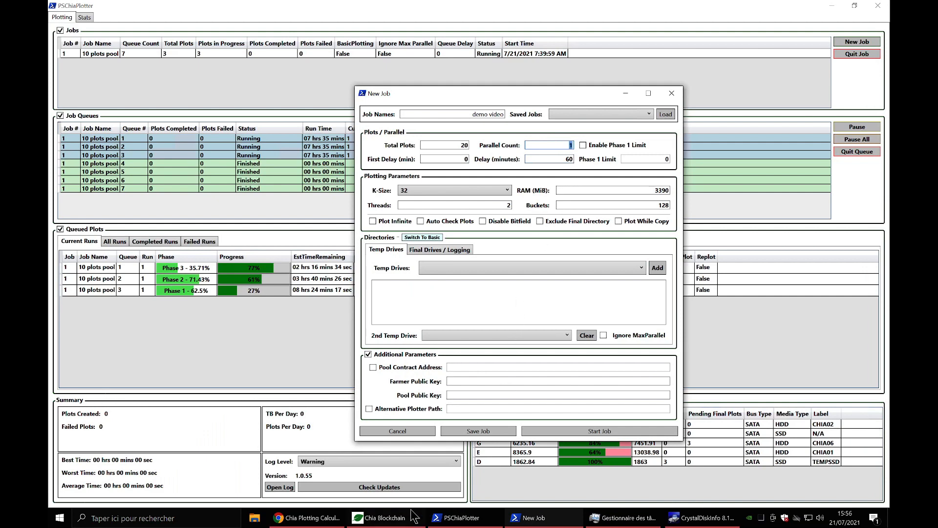
# - Return to the Chia Plotting Calculator, calculate the optimal settings and review the number of buckets and RAM Max Usage
pyautogui.click(324, 523)
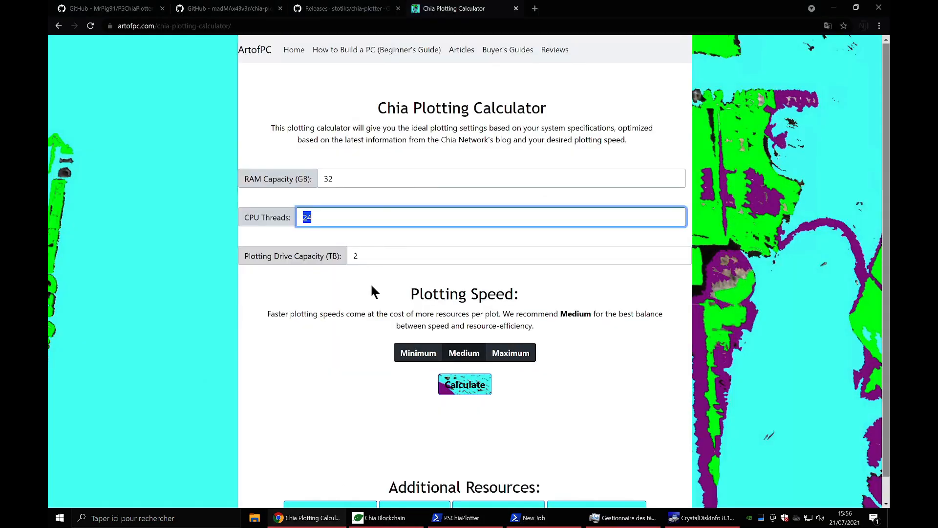
pyautogui.click(464, 384)
pyautogui.scroll(-3, 466, 376)
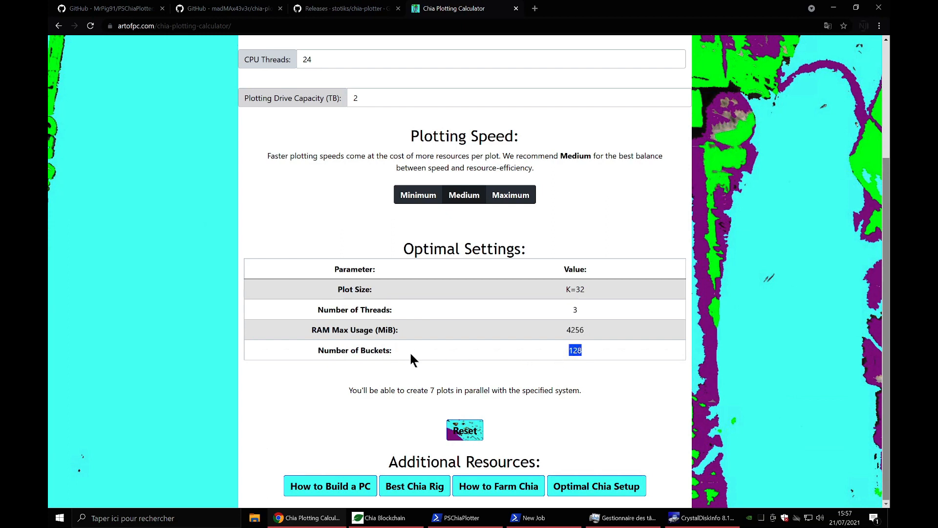
pyautogui.moveTo(400, 348); pyautogui.dragTo(318, 351)
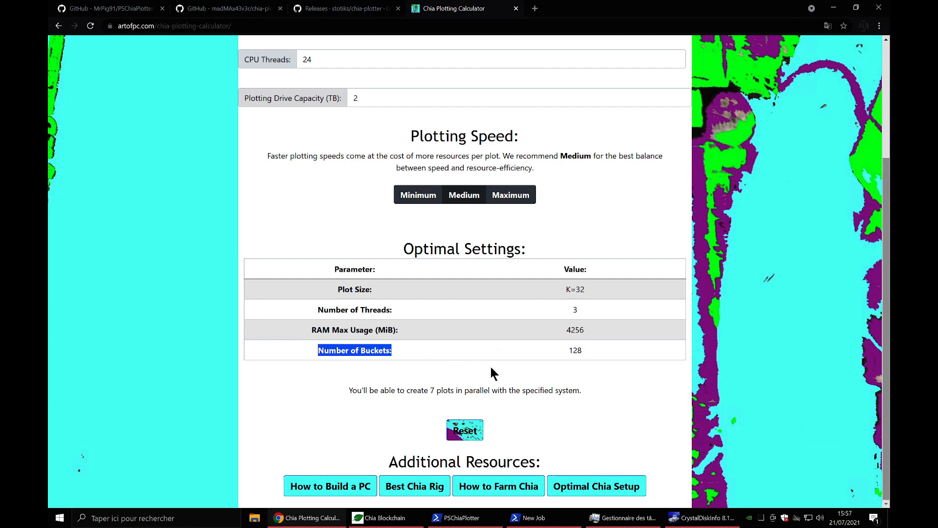
pyautogui.moveTo(583, 331); pyautogui.dragTo(566, 330)
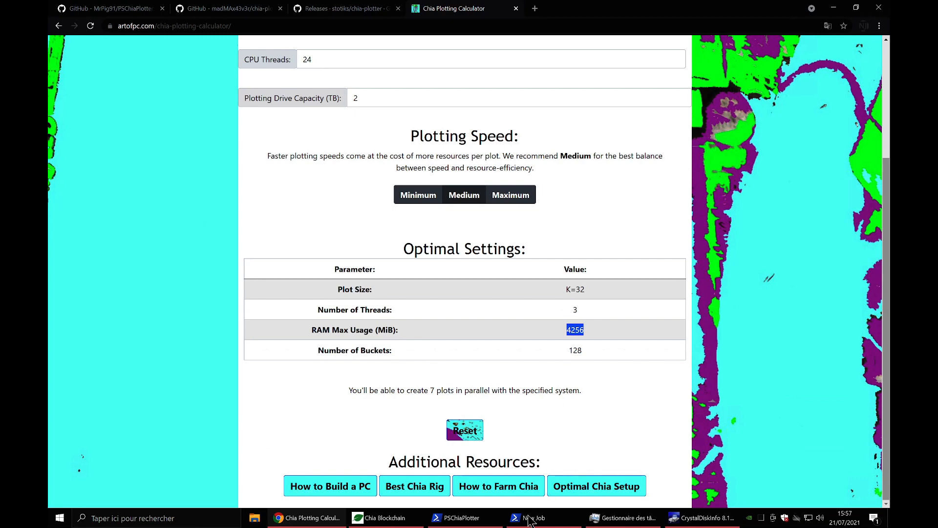
# - Move the New Job dialog clear of the calculator's parallel plots recommendation and set the job's Parallel Count to 7
pyautogui.click(567, 522)
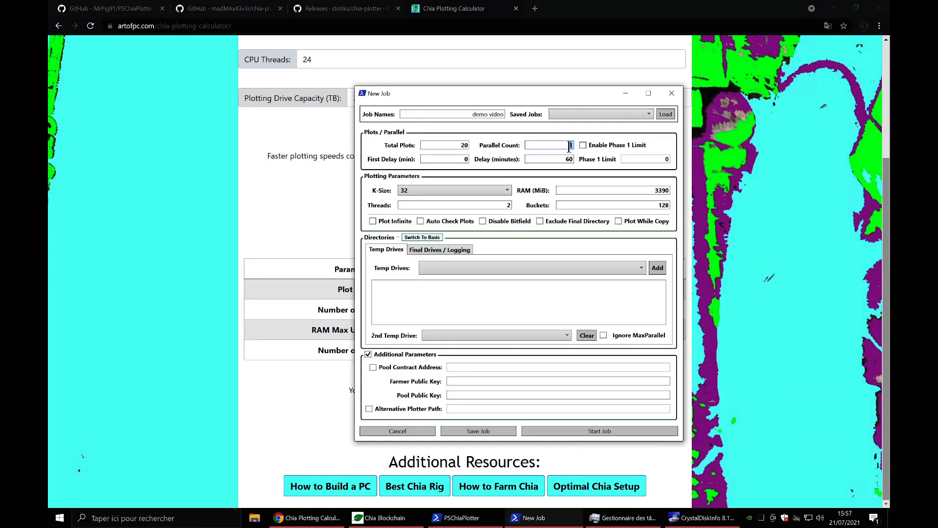
pyautogui.moveTo(522, 96); pyautogui.dragTo(685, 49)
pyautogui.moveTo(421, 389); pyautogui.dragTo(465, 390)
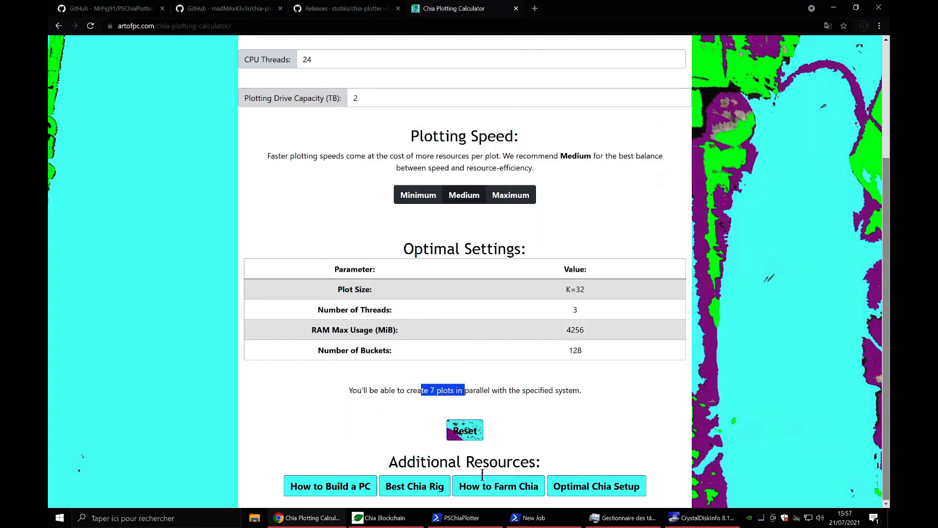
pyautogui.click(533, 517)
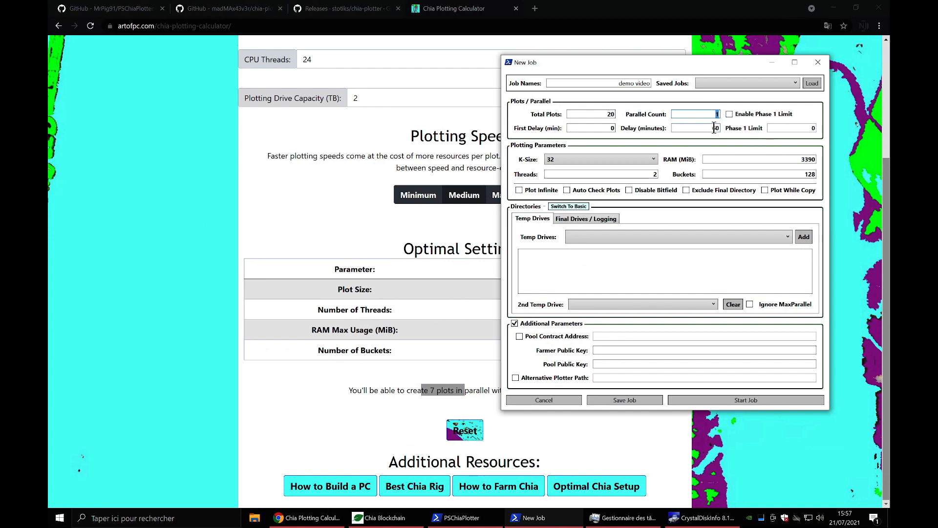
pyautogui.write('7')
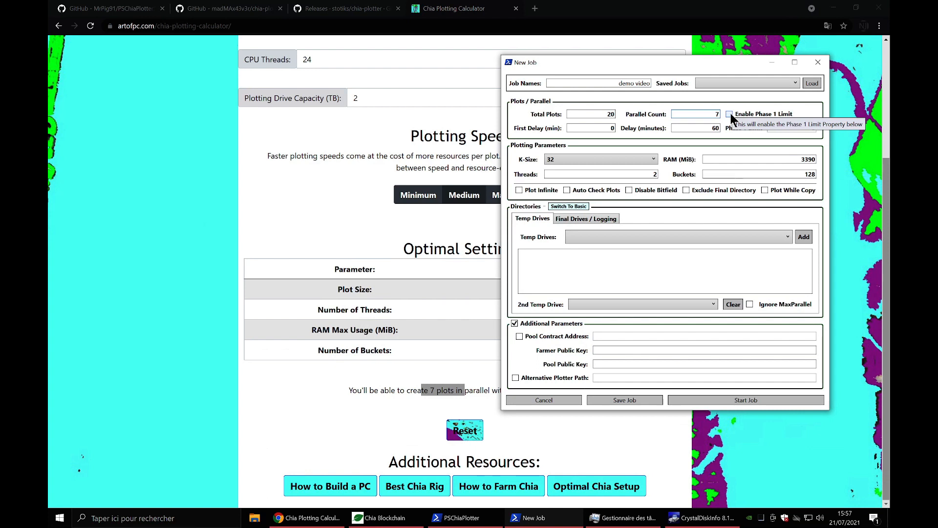
# - Enable the Phase 1 limit with a value of 1 and set the delay between plots to 0 minutes
pyautogui.click(730, 114)
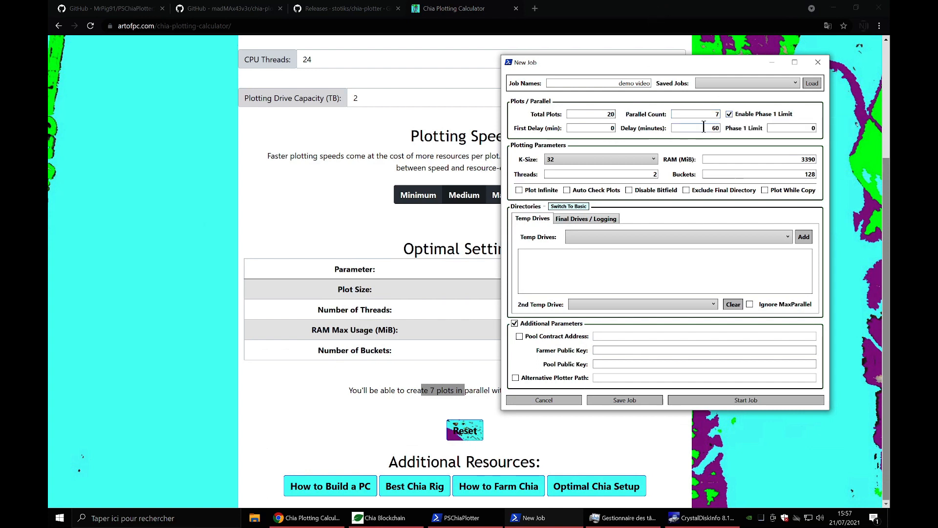
pyautogui.moveTo(704, 127); pyautogui.dragTo(732, 124)
pyautogui.write('0')
pyautogui.moveTo(803, 128); pyautogui.dragTo(820, 130)
pyautogui.write('1')
# - Copy the calculator's RAM Max Usage value of 4256 MiB into the new job's RAM setting
pyautogui.click(399, 307)
pyautogui.doubleClick(575, 330)
pyautogui.hotkey('ctrl', 'c')
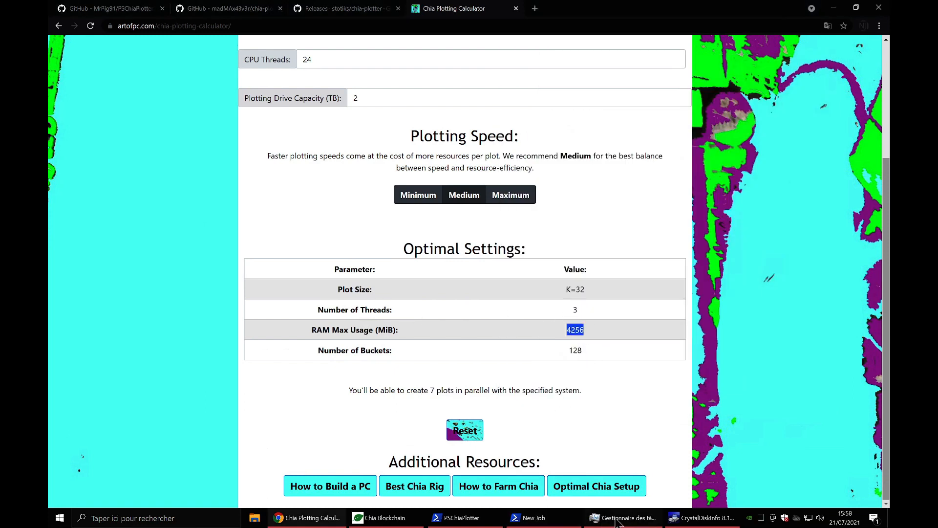
pyautogui.click(526, 519)
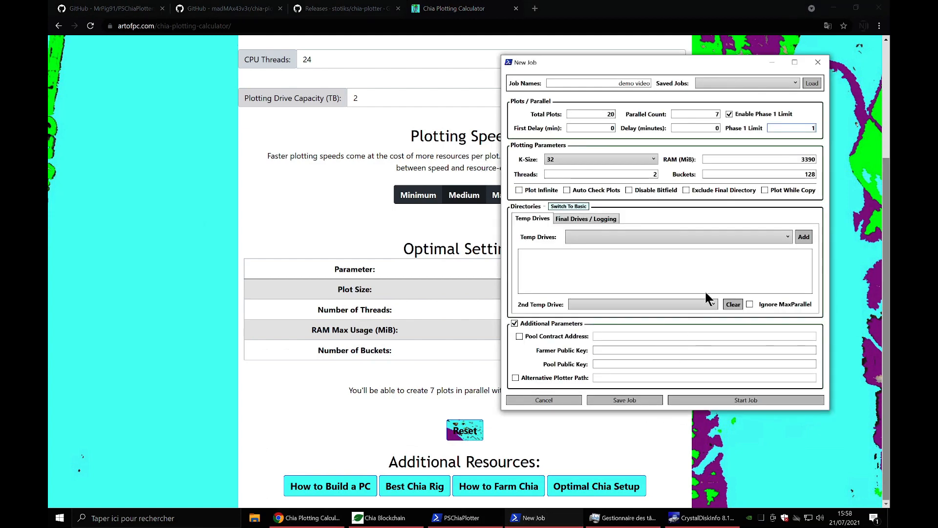
pyautogui.doubleClick(796, 161)
pyautogui.hotkey('ctrl', 'v')
# - Set the job's threads to 3 and turn on Auto Check Plots
pyautogui.click(656, 177)
pyautogui.write('3')
pyautogui.click(567, 191)
# - Add the D SATA SSD as the job's temp drive
pyautogui.click(787, 237)
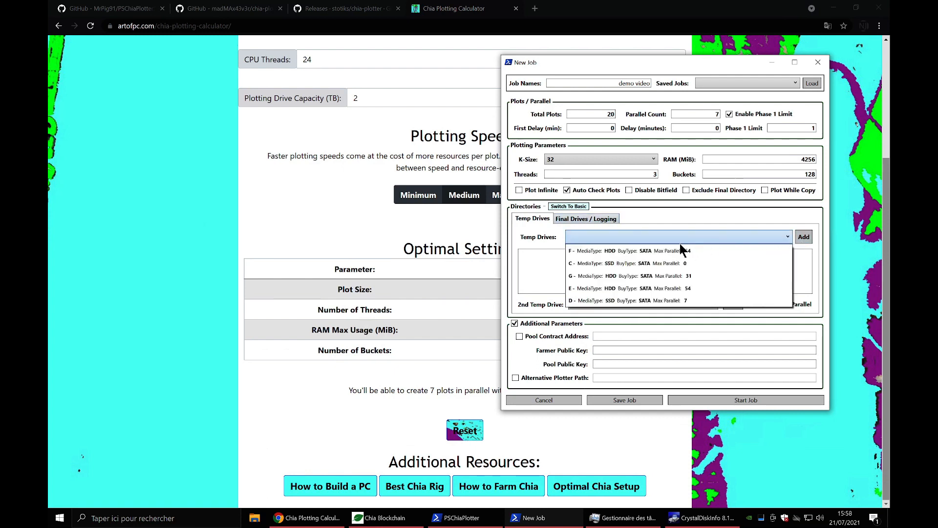
pyautogui.click(646, 300)
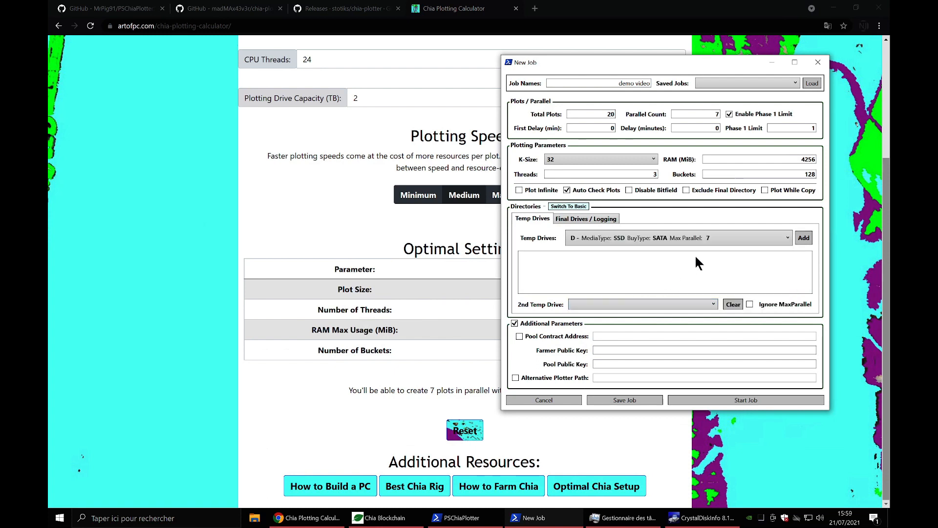
pyautogui.click(804, 239)
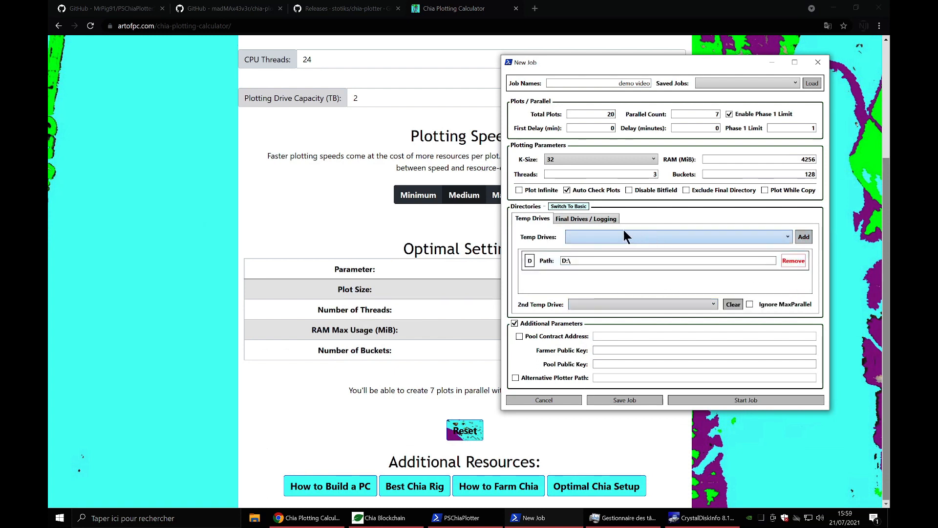
# - Add the E SATA HDD as the job's final drive
pyautogui.click(582, 218)
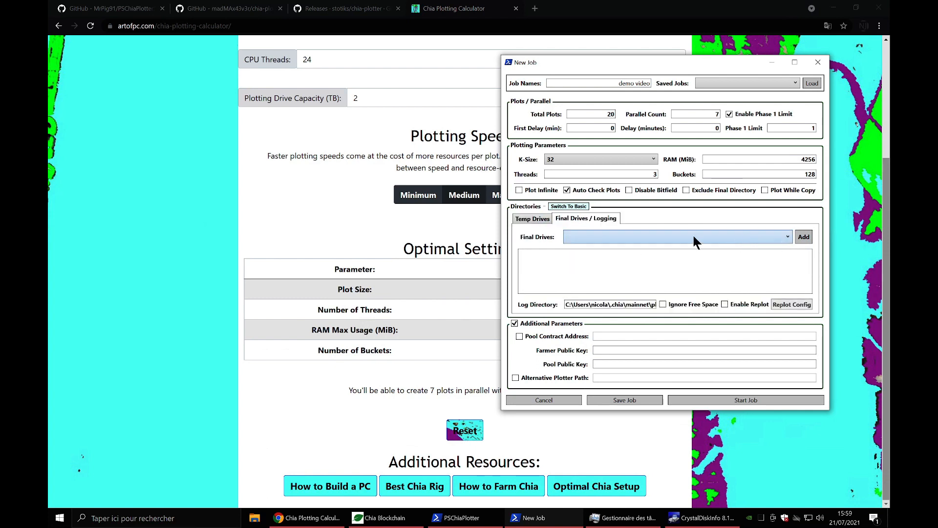
pyautogui.click(785, 236)
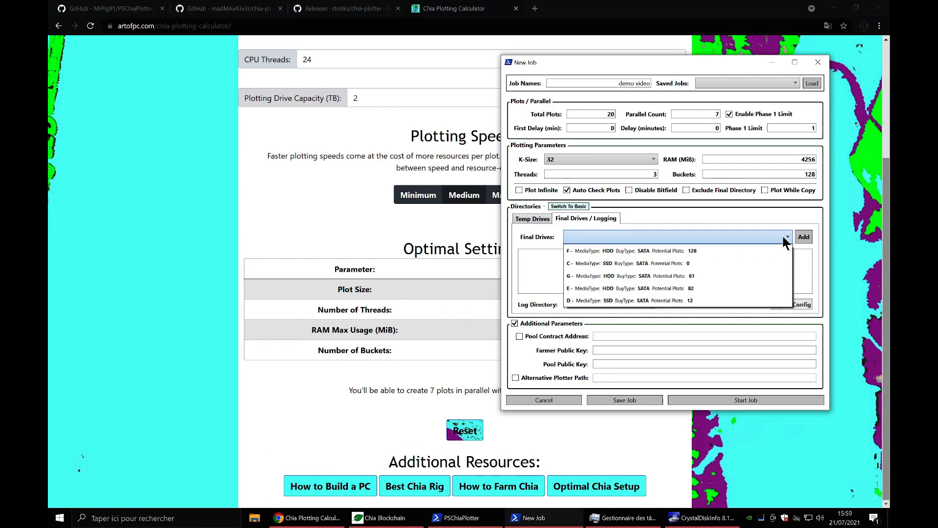
pyautogui.click(658, 288)
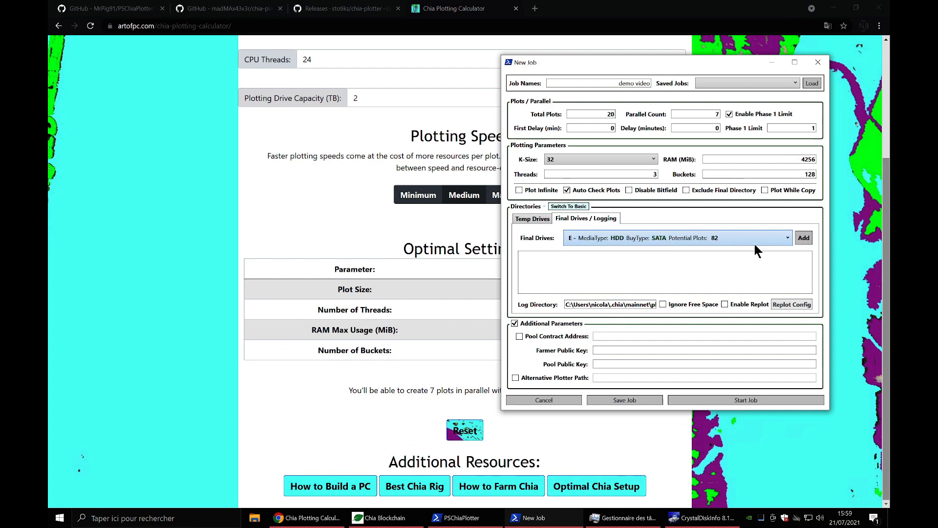
pyautogui.click(803, 237)
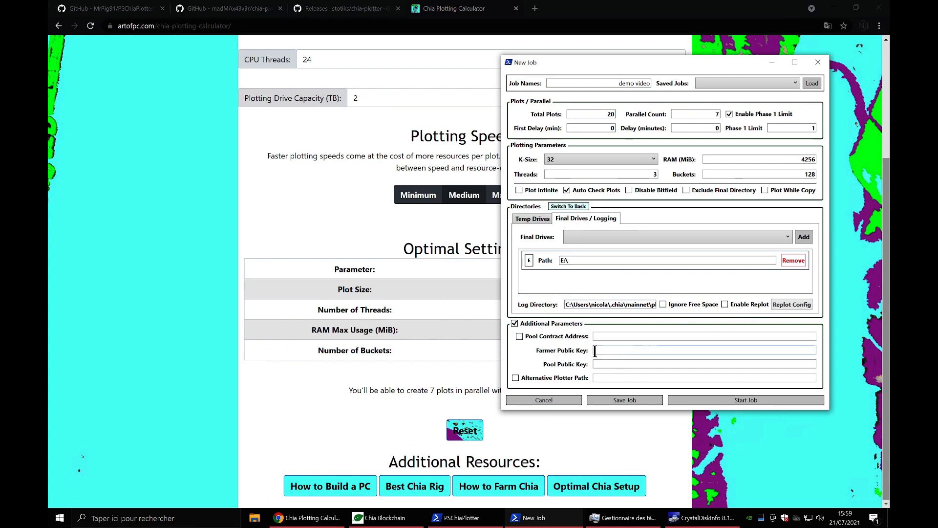
# - Enable Pool Contract Address and fill it with the Crimson Gayal pool contract address copied from the Chia Blockchain app's pool overview
pyautogui.click(519, 335)
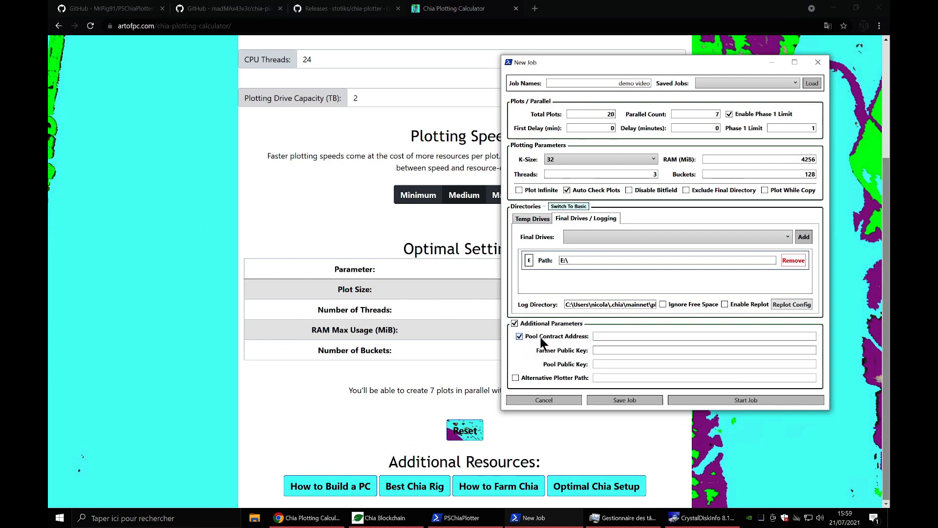
pyautogui.click(598, 351)
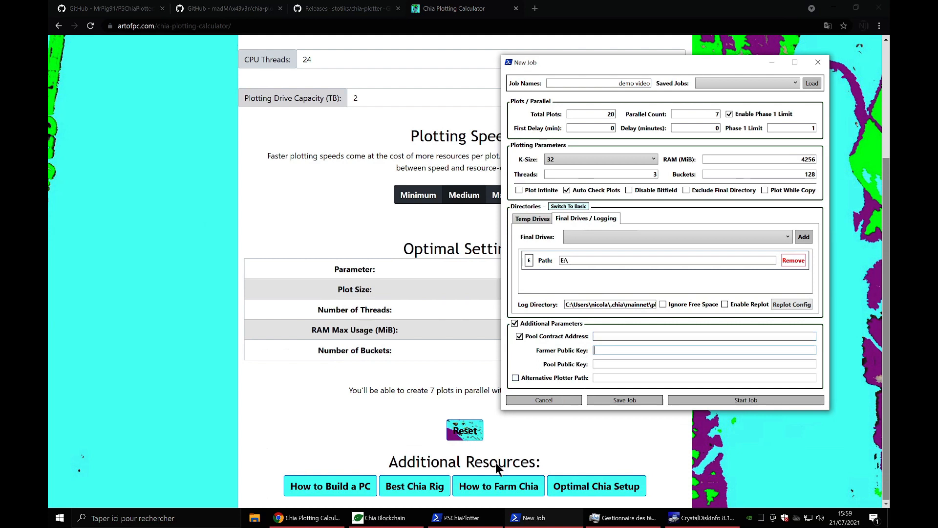
pyautogui.click(410, 514)
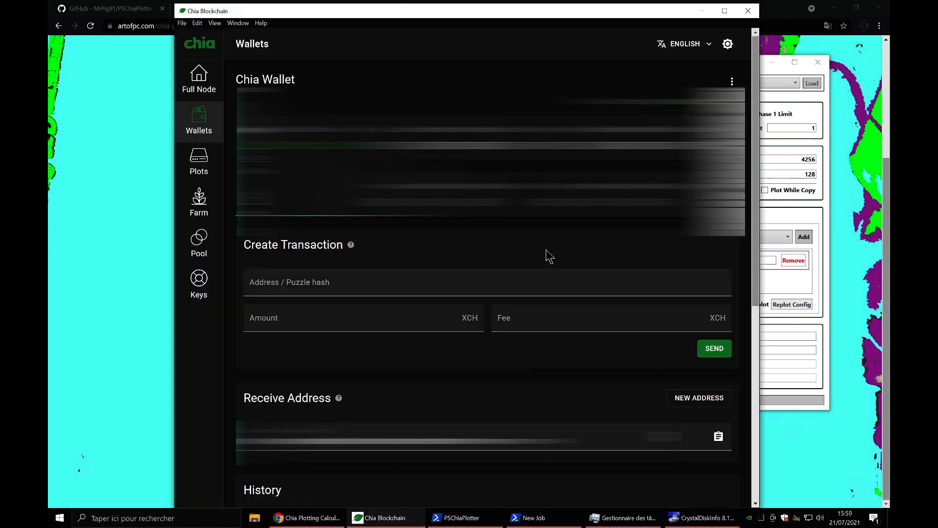
pyautogui.click(197, 245)
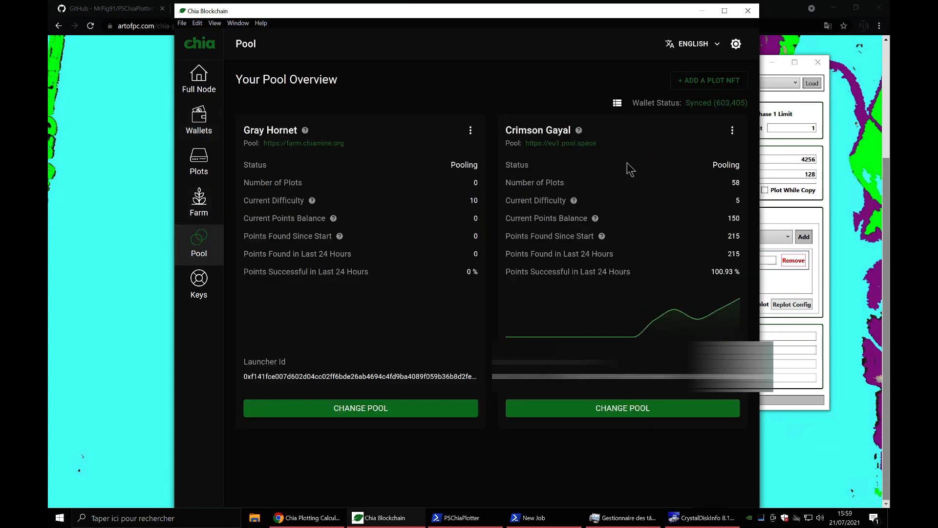
pyautogui.moveTo(579, 131)
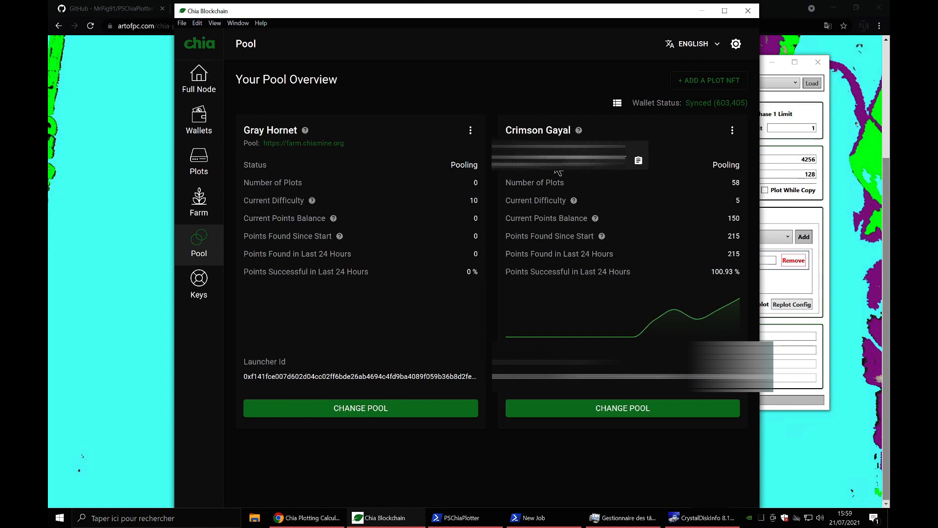
pyautogui.click(639, 162)
pyautogui.click(833, 341)
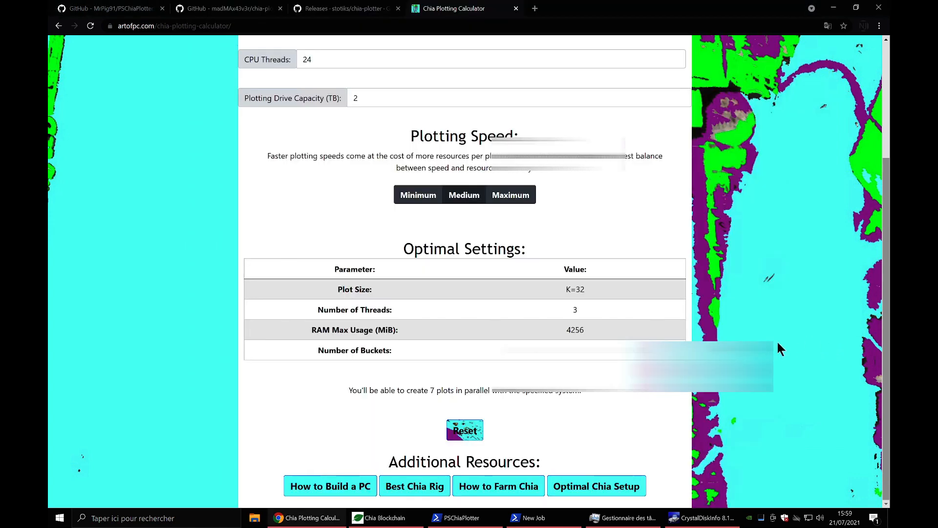
pyautogui.click(557, 517)
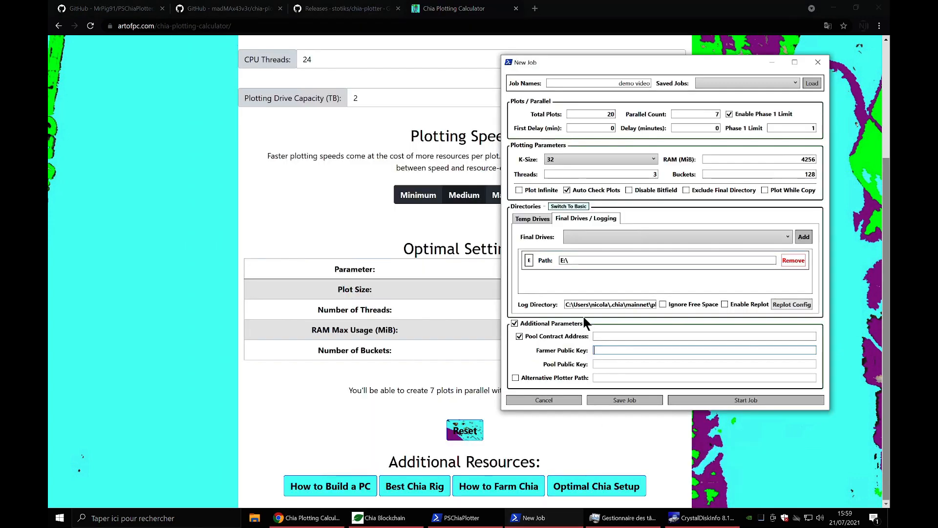
pyautogui.rightClick(597, 336)
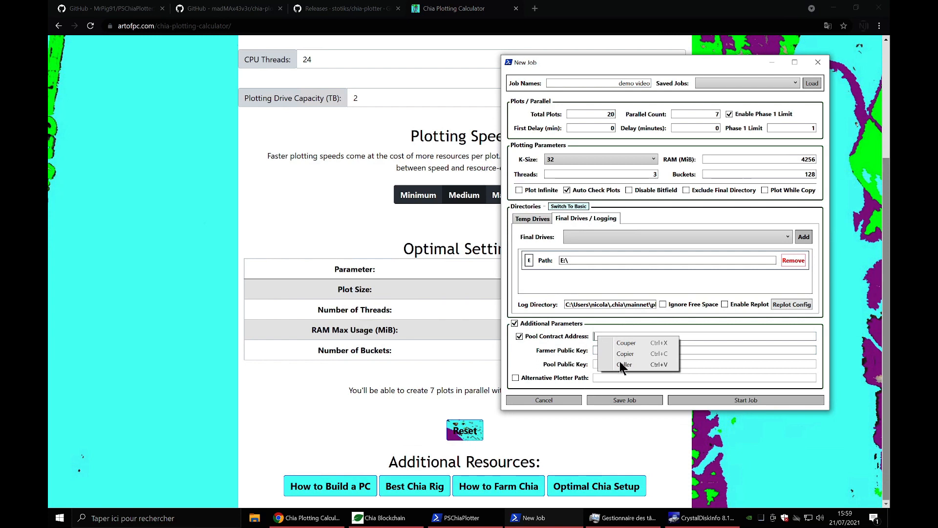
pyautogui.click(625, 364)
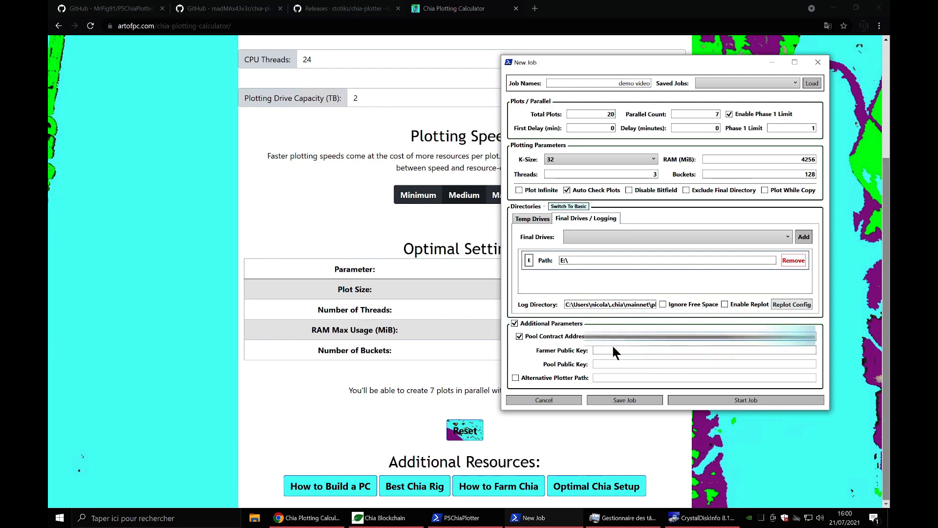
# - Copy the farmer public key from the "chia keys show" output in Command Prompt into the new job's Farmer Public Key field
pyautogui.click(613, 349)
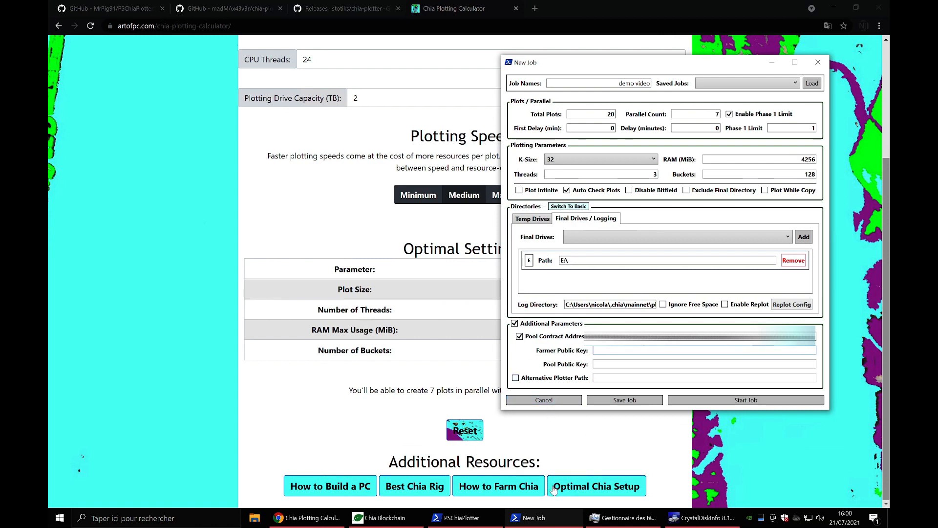
pyautogui.click(192, 513)
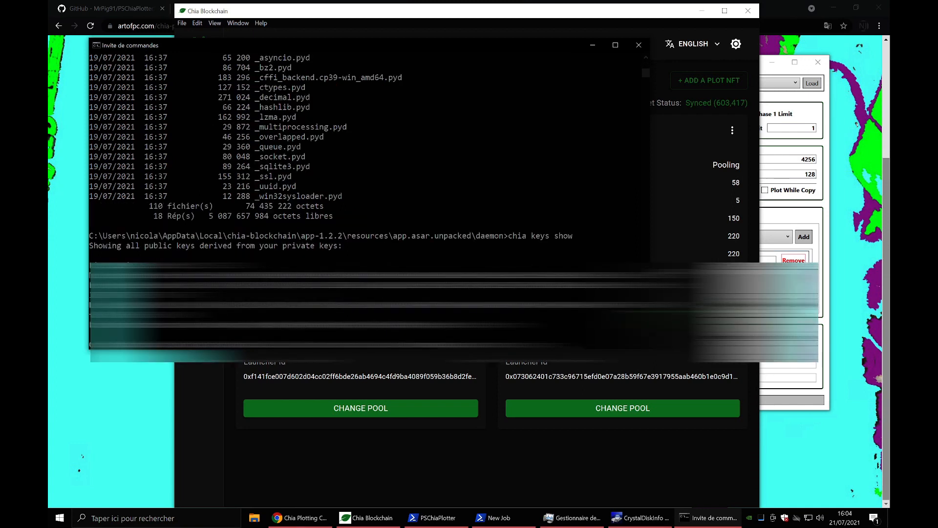
pyautogui.moveTo(266, 285); pyautogui.dragTo(267, 295)
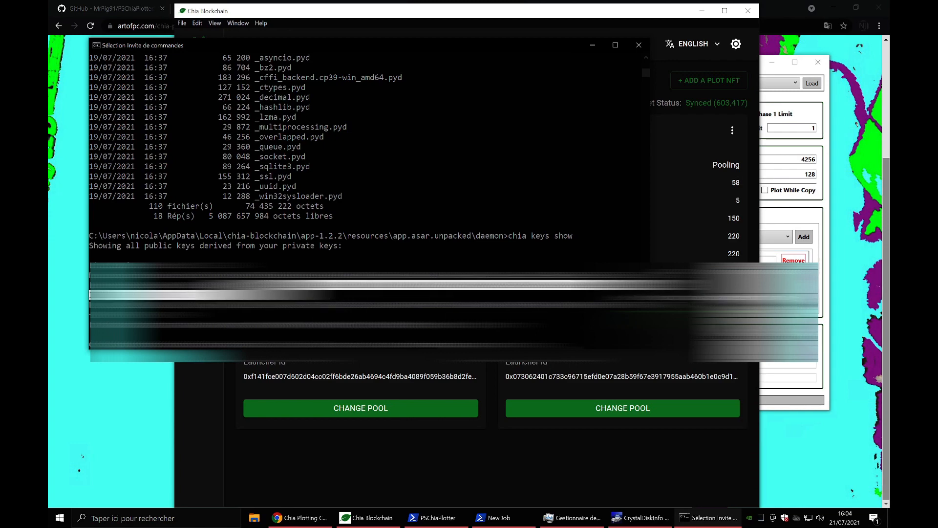
pyautogui.click(819, 295)
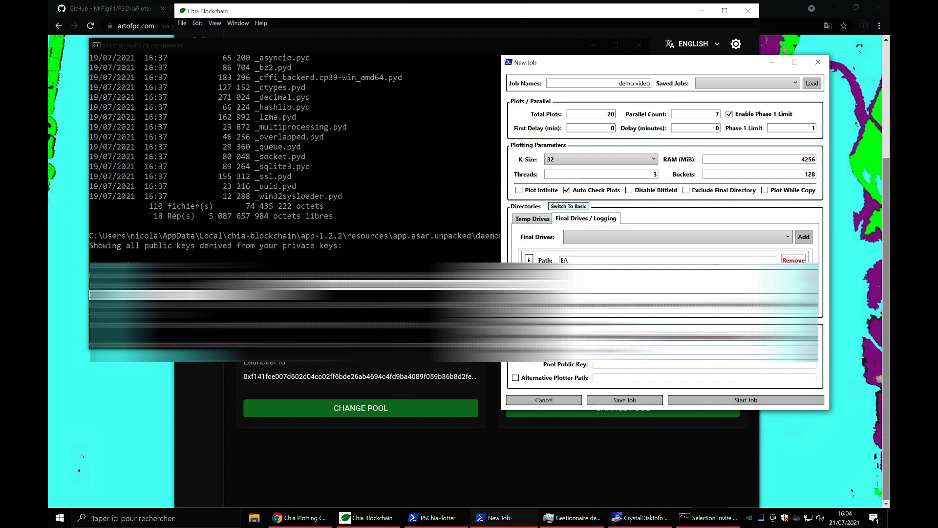
pyautogui.rightClick(596, 364)
pyautogui.click(617, 375)
pyautogui.click(440, 313)
pyautogui.hotkey('ctrl', 'c')
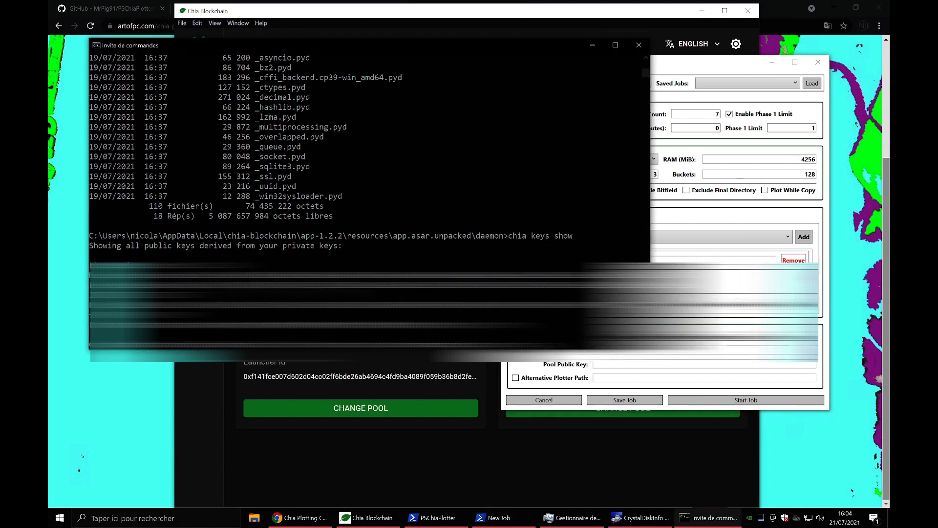
pyautogui.moveTo(266, 285); pyautogui.dragTo(271, 295)
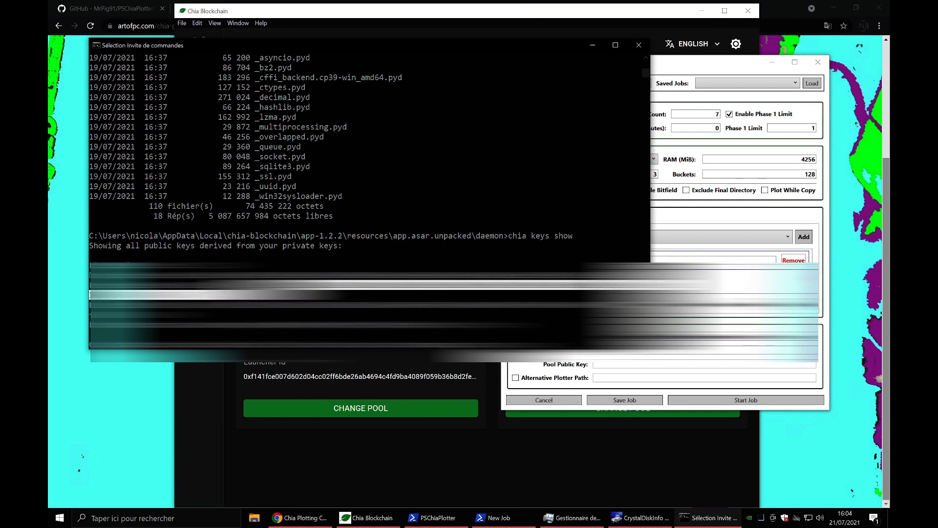
pyautogui.hotkey('ctrl', 'c')
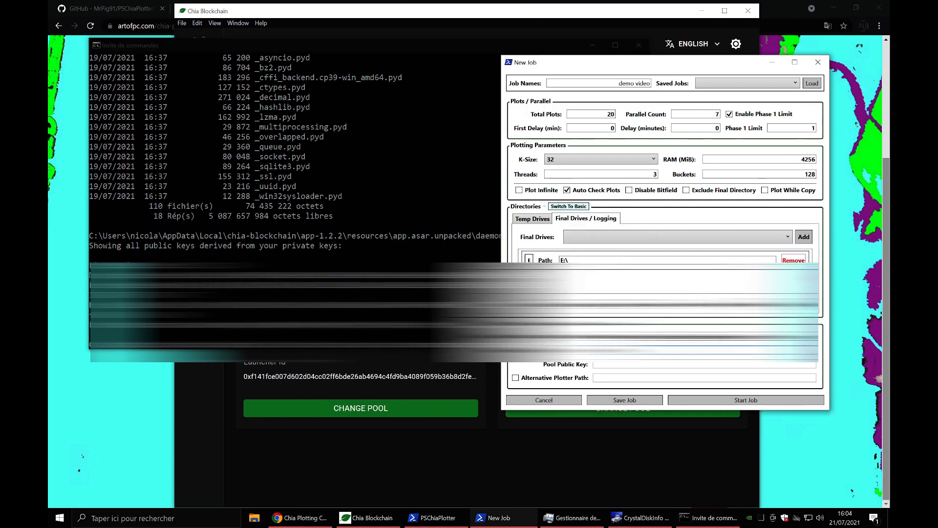
pyautogui.click(630, 363)
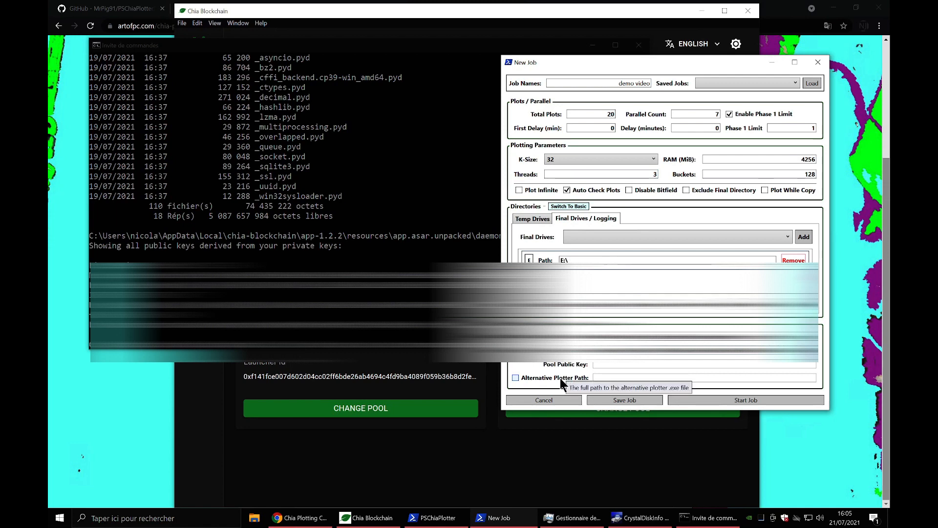
# - Enable the job's Alternative Plotter Path and expand the Windows install section of the madMAx43v3r/chia-plotter README on GitHub
pyautogui.click(515, 377)
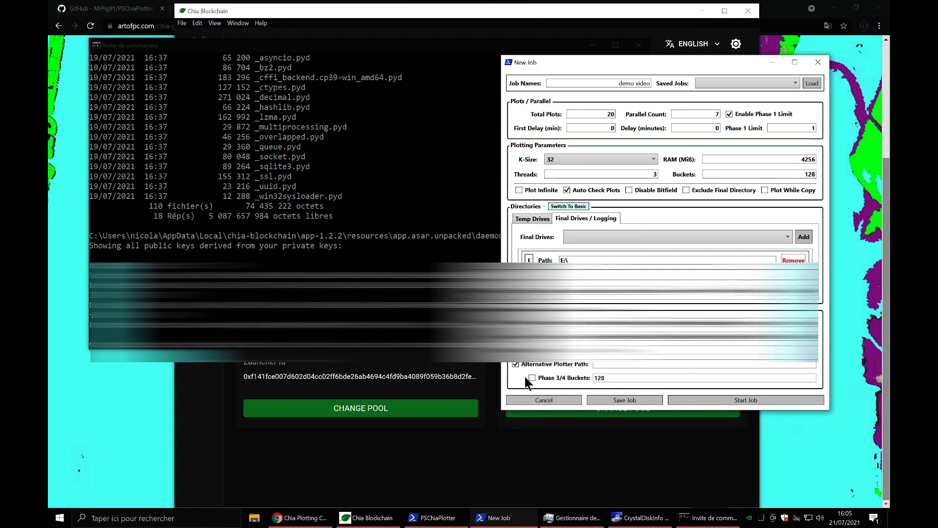
pyautogui.click(623, 366)
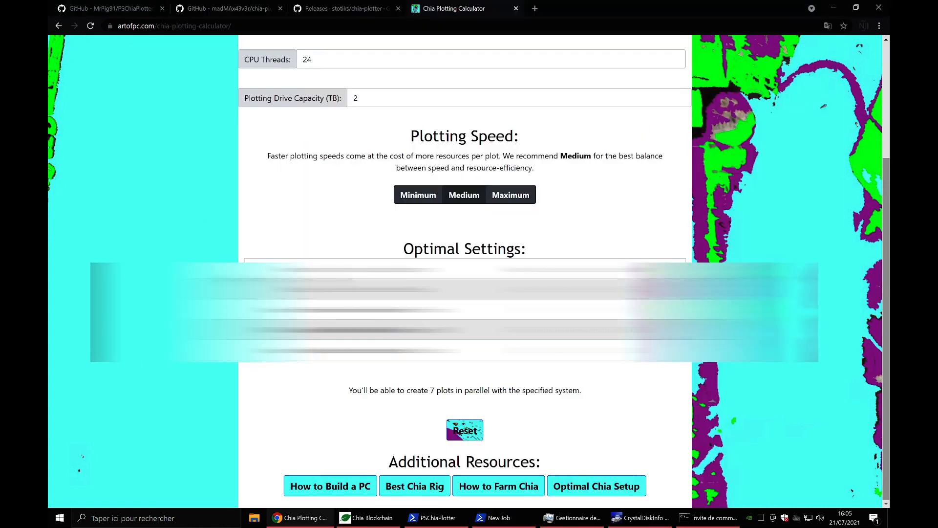
pyautogui.click(260, 10)
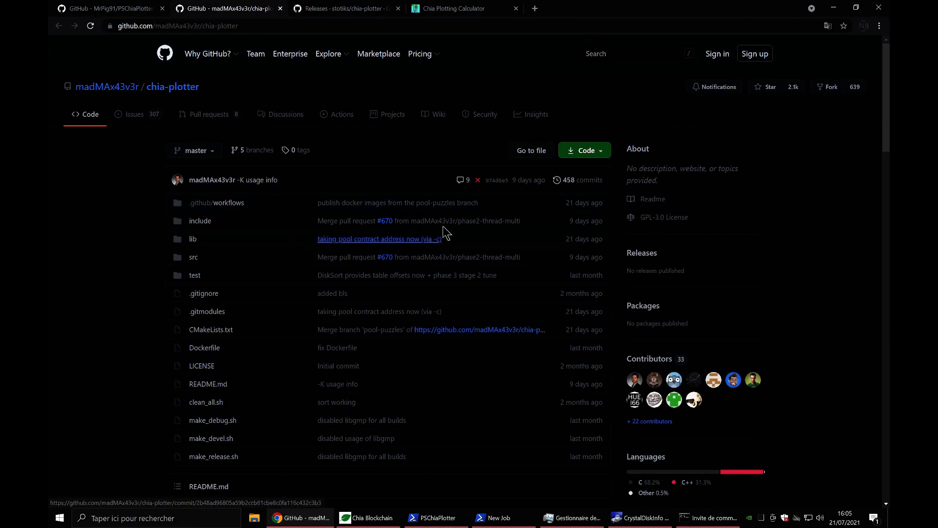
pyautogui.scroll(-15, 268, 342)
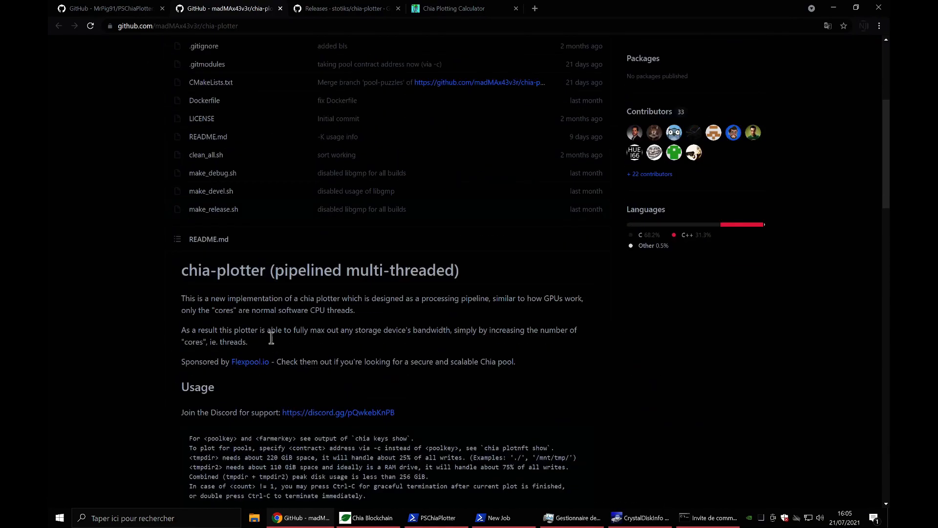
pyautogui.scroll(-15, 273, 336)
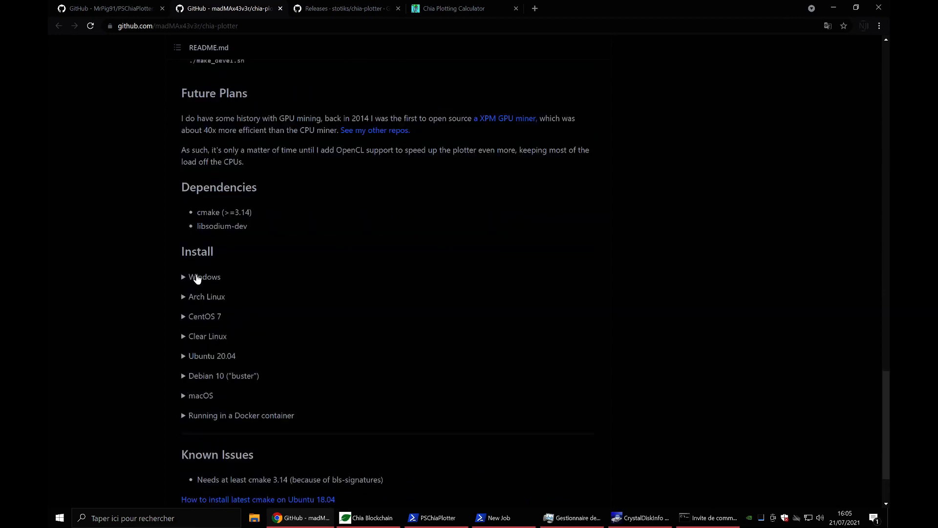
pyautogui.click(199, 279)
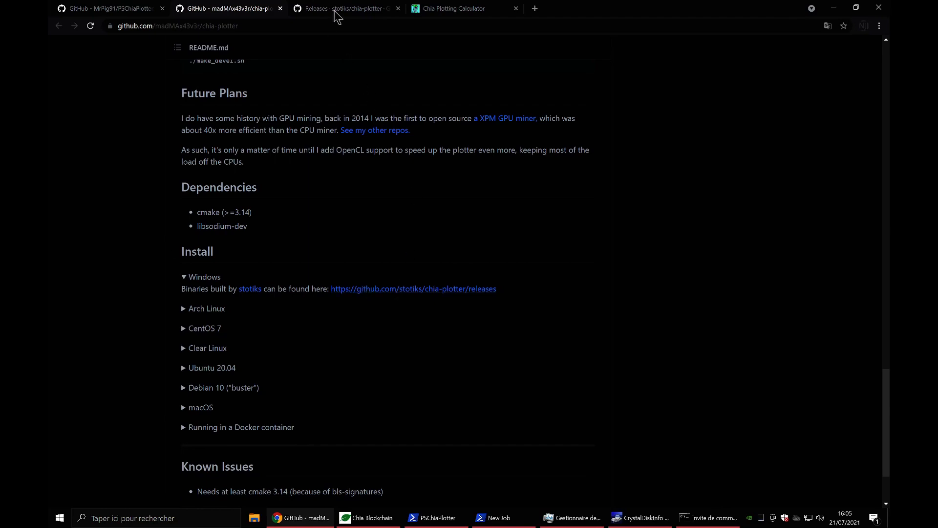
# - Download madMAx43v3r_chia-plotter_win_v0.1.1.zip from the stotiks/chia-plotter releases on GitHub
pyautogui.click(335, 9)
pyautogui.scroll(2, 375, 255)
pyautogui.scroll(4, 375, 255)
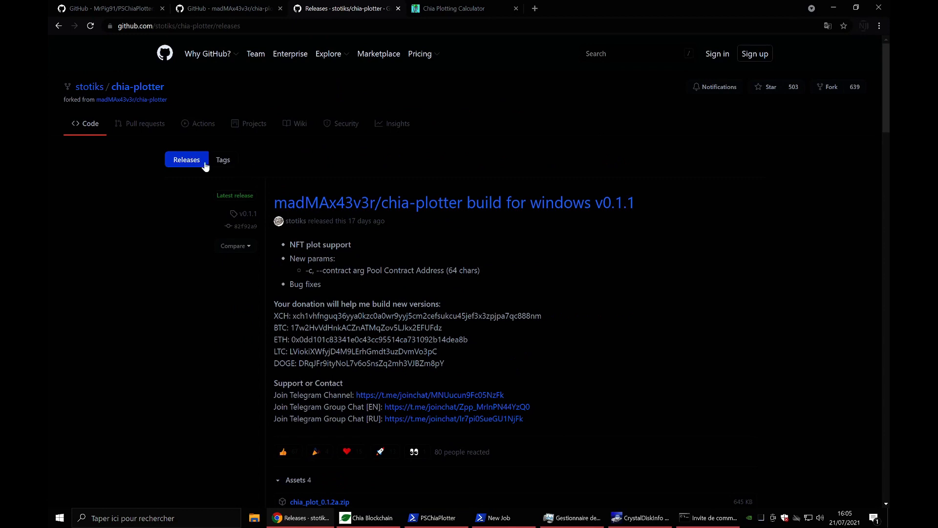
pyautogui.click(134, 87)
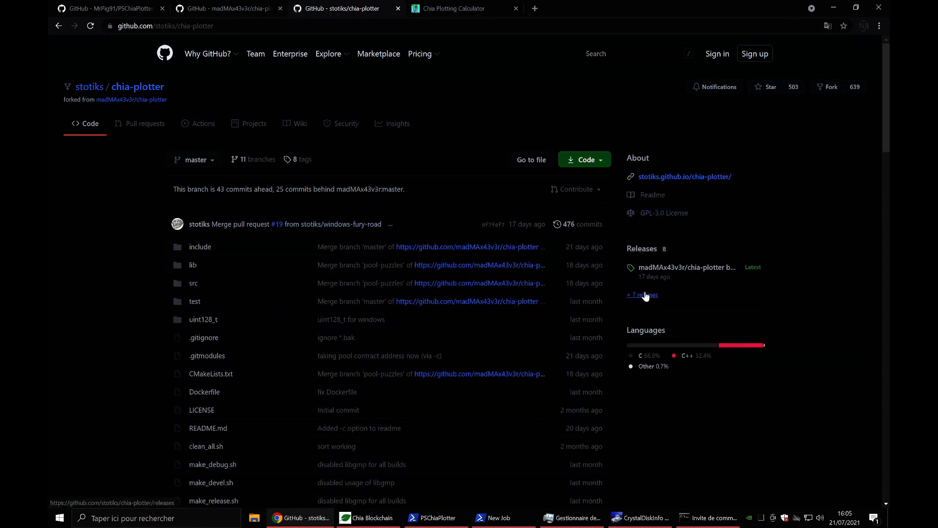
pyautogui.click(647, 250)
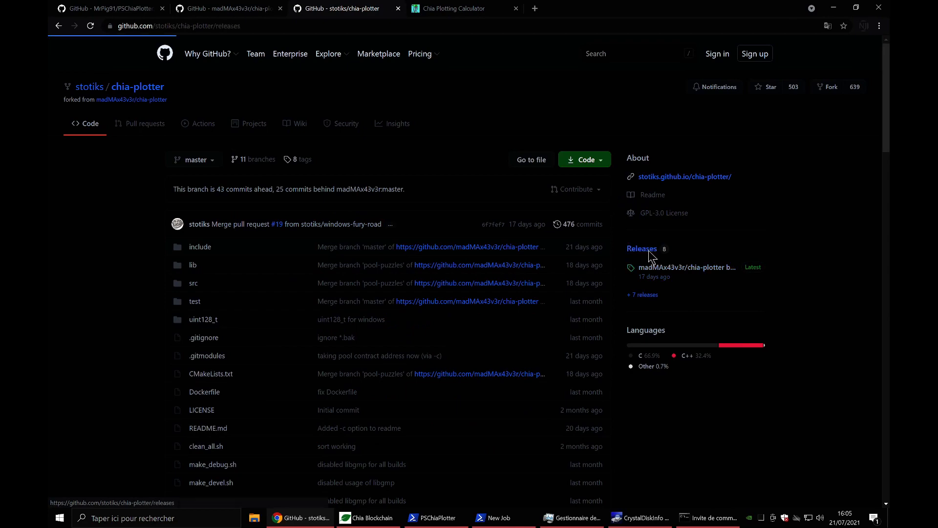
pyautogui.scroll(-6, 413, 311)
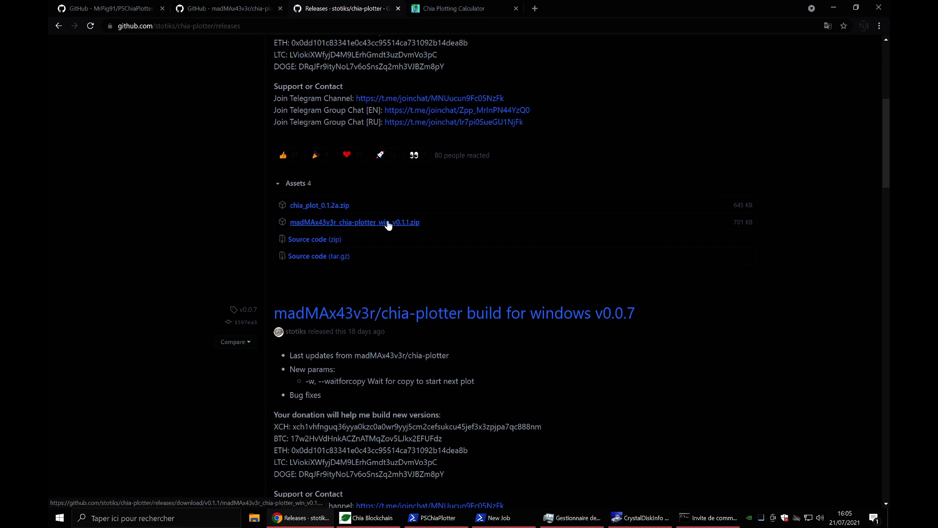
pyautogui.click(400, 225)
# - Show the downloaded archive in its folder, then select chia_plot.exe inside the extracted madMAx43v3r_chia-plotter_win_v0.1.1 folder
pyautogui.click(154, 494)
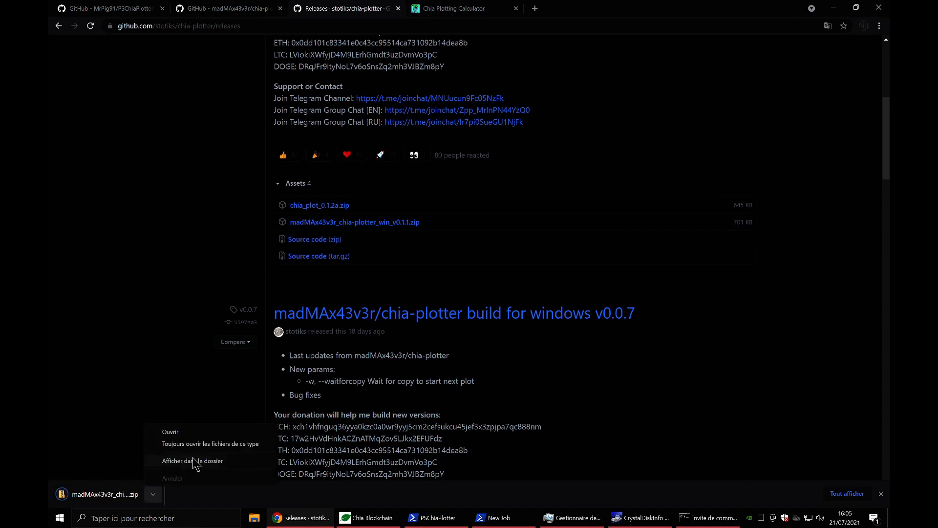
pyautogui.click(195, 459)
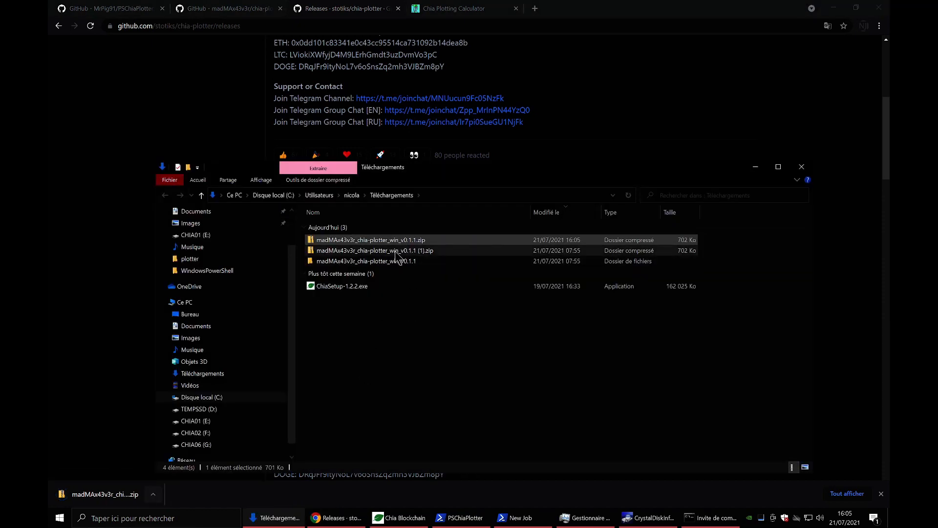
pyautogui.doubleClick(371, 261)
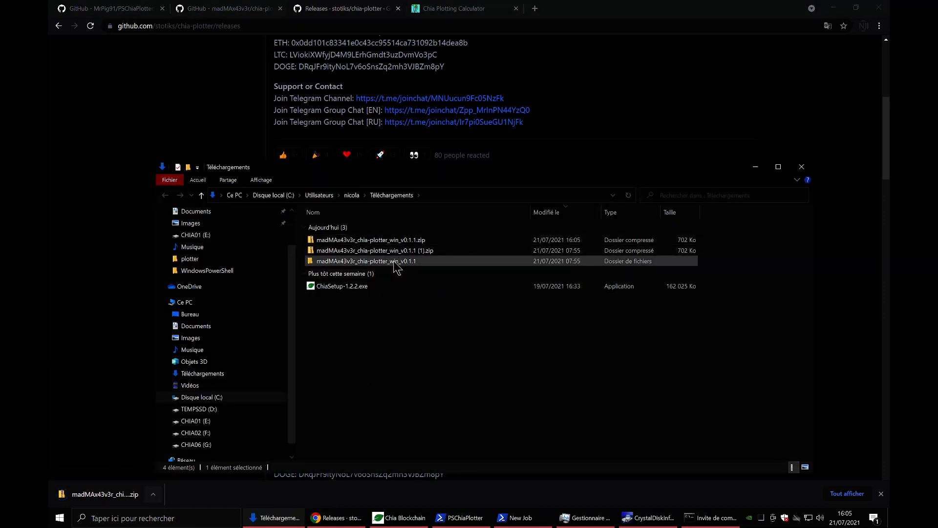
pyautogui.click(350, 228)
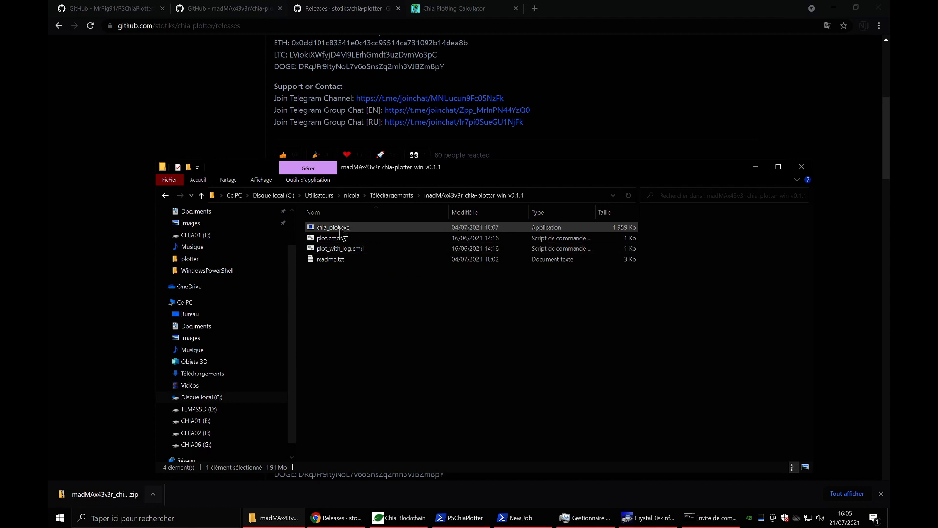
# - Copy the path of the extracted madMAx43v3r_chia-plotter_win_v0.1.1 folder into the job's Alternative Plotter Path, ending it with a backslash
pyautogui.click(535, 195)
pyautogui.hotkey('ctrl', 'c')
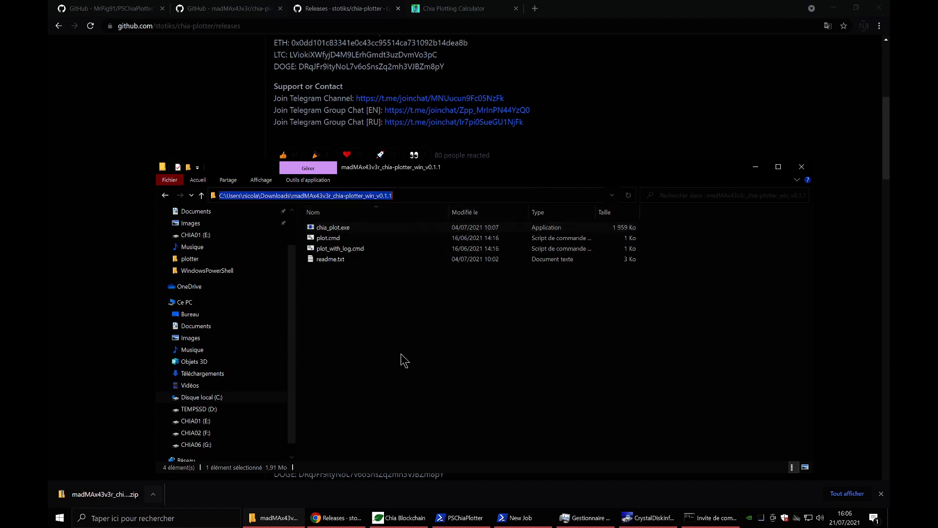
pyautogui.click(545, 520)
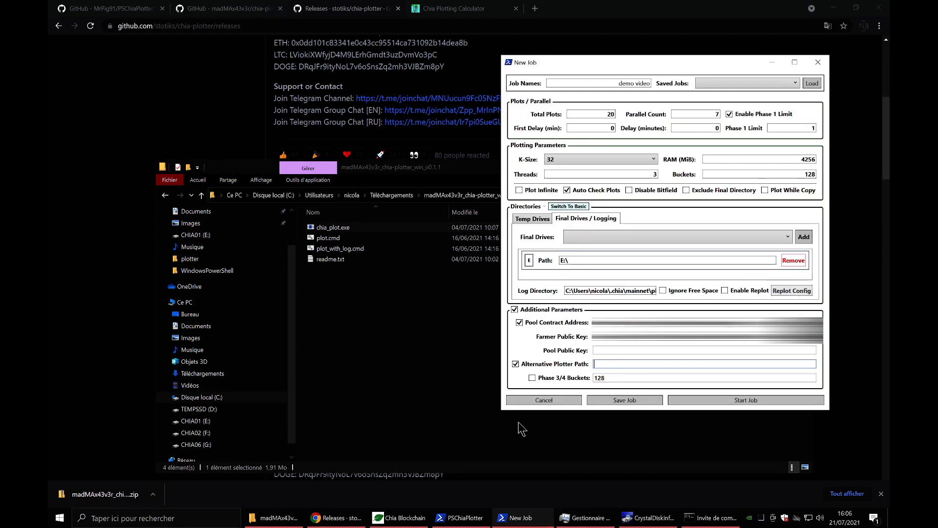
pyautogui.click(602, 364)
pyautogui.hotkey('ctrl', 'v')
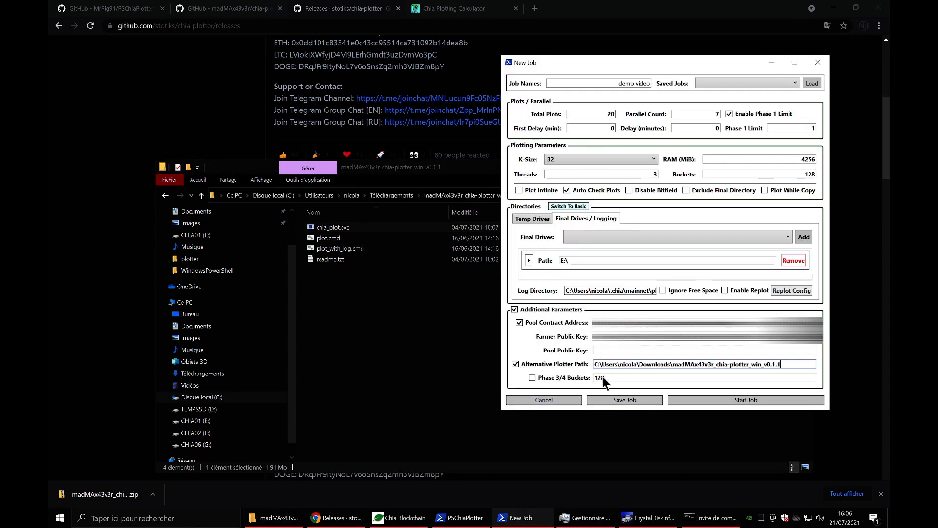
pyautogui.write('\\')
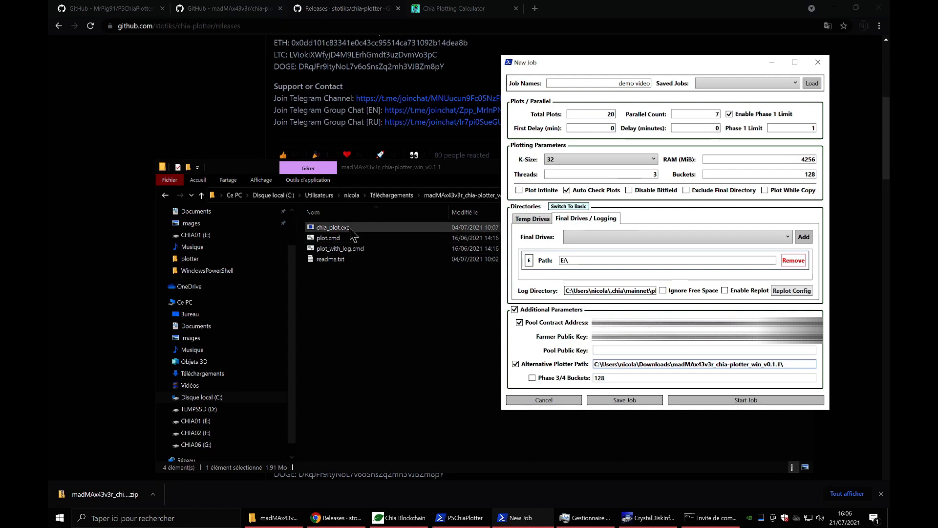
# - Check the plotter executable's file name in the extracted folder and append chia_plot.exe to the Alternative Plotter Path
pyautogui.click(342, 227)
pyautogui.press('F2')
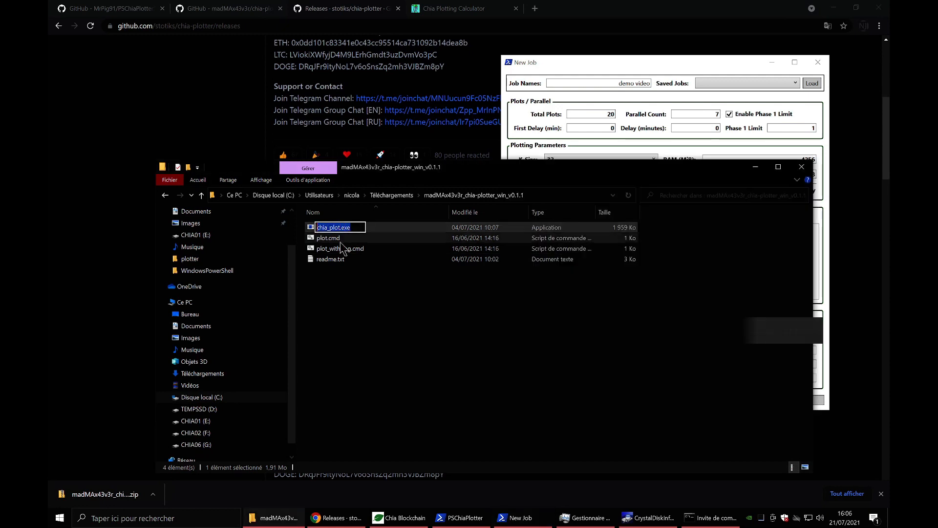
pyautogui.click(768, 284)
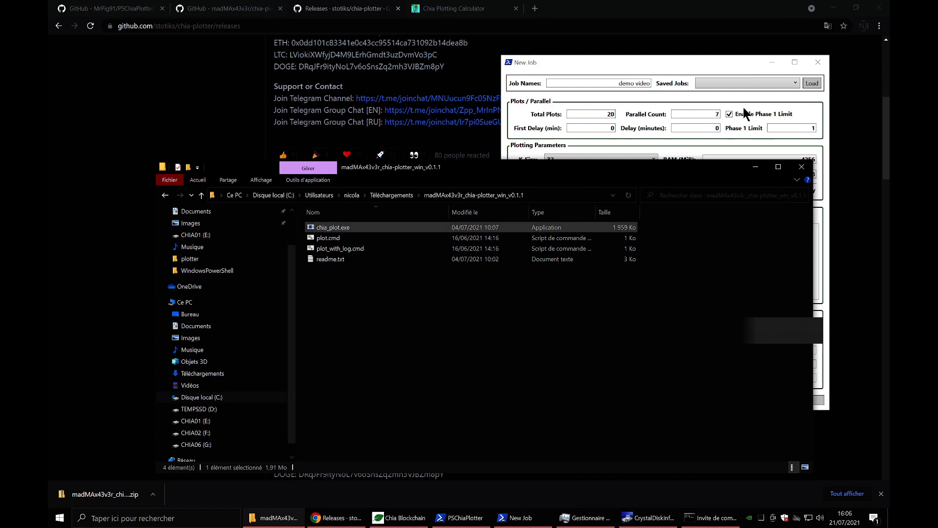
pyautogui.click(710, 65)
pyautogui.write('chia_plot.exe')
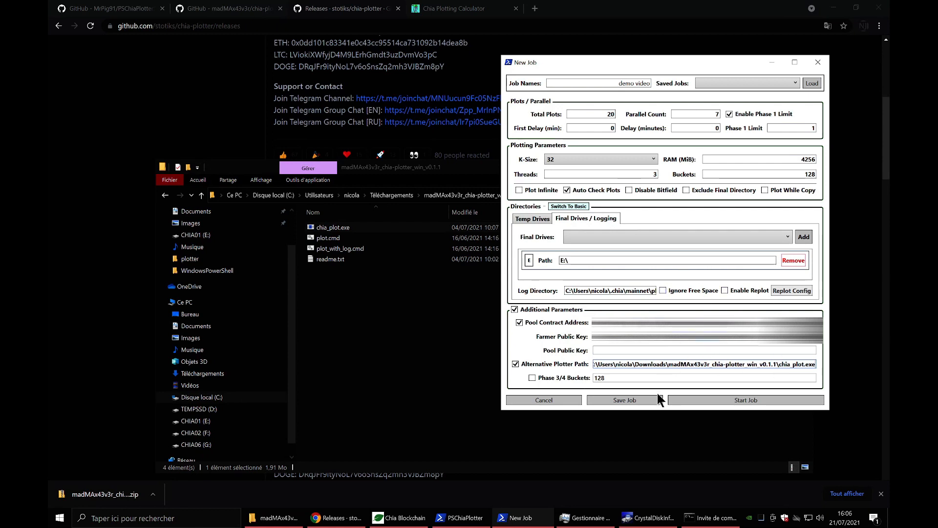
# - Save the demo video job, acknowledge the confirmation and close the New Job window
pyautogui.click(625, 399)
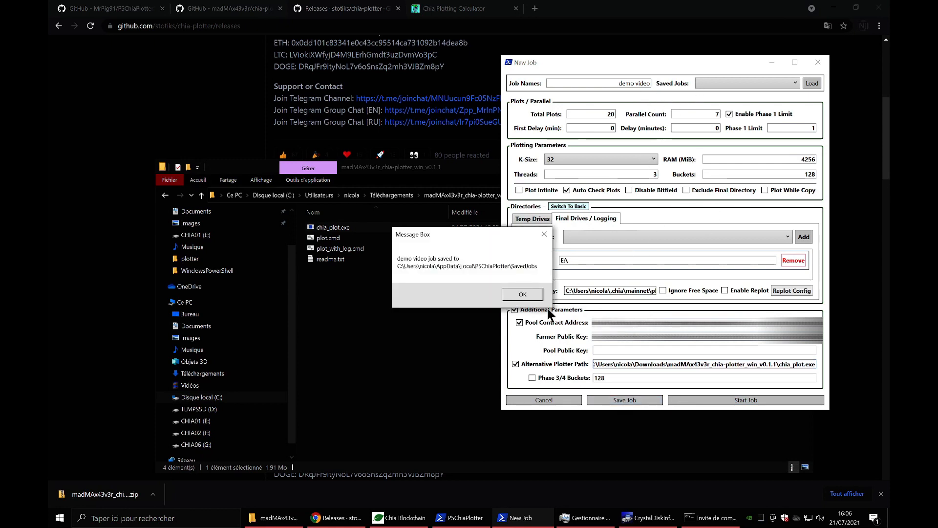
pyautogui.click(534, 296)
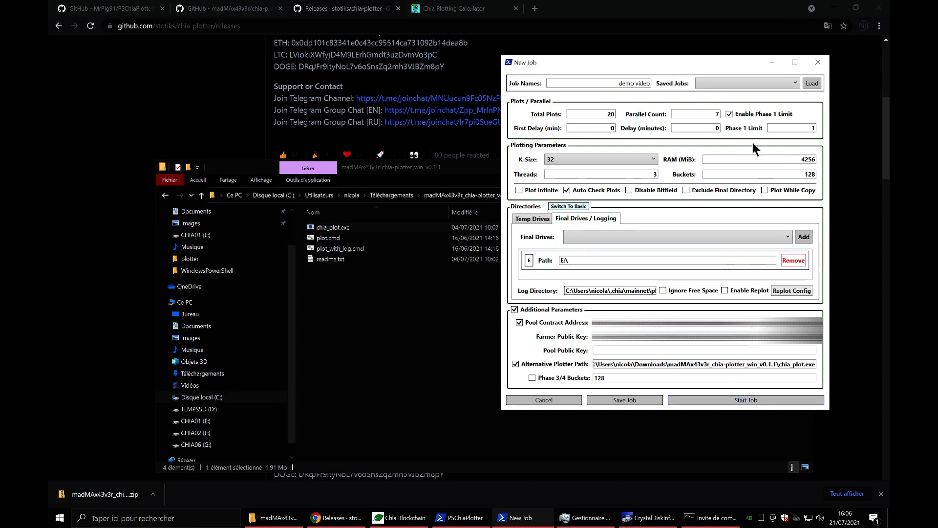
pyautogui.click(818, 63)
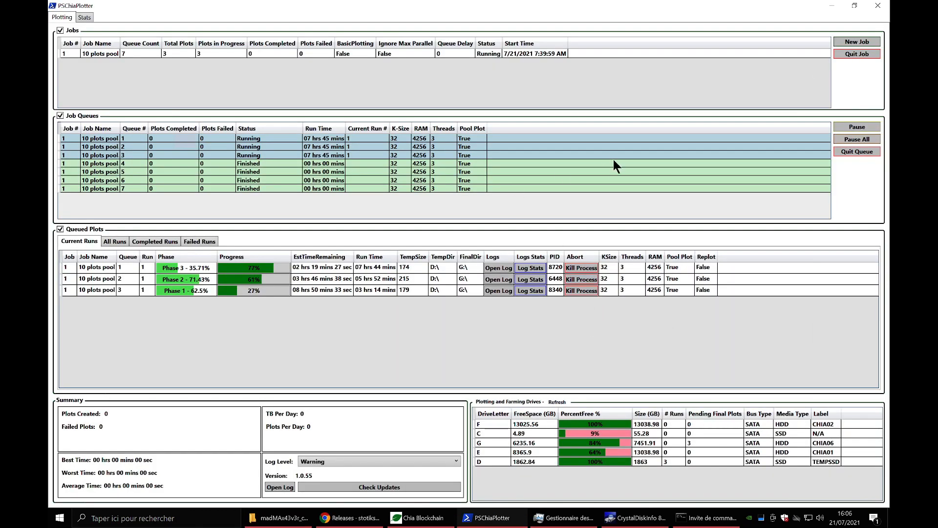
# - Create a new job and load the saved demo video job's settings into it
pyautogui.click(856, 42)
pyautogui.moveTo(350, 83); pyautogui.dragTo(529, 98)
pyautogui.click(538, 116)
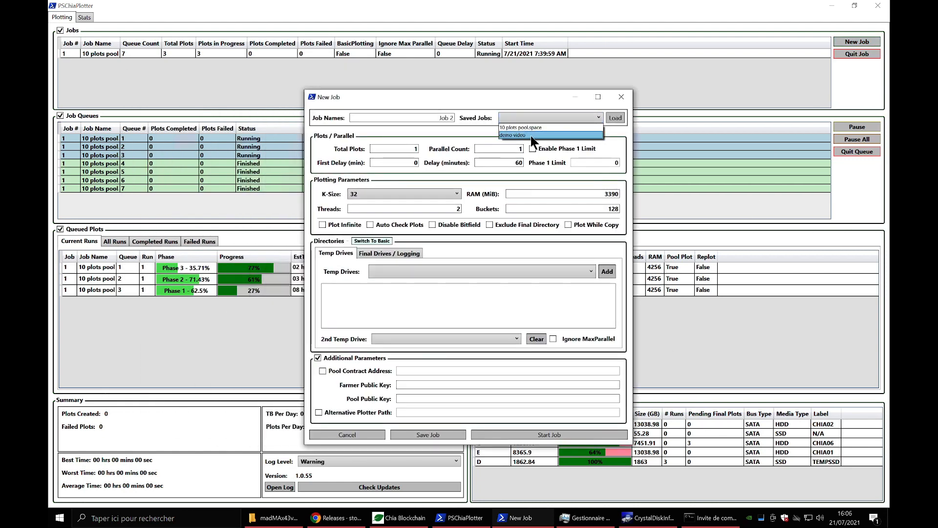
pyautogui.click(531, 135)
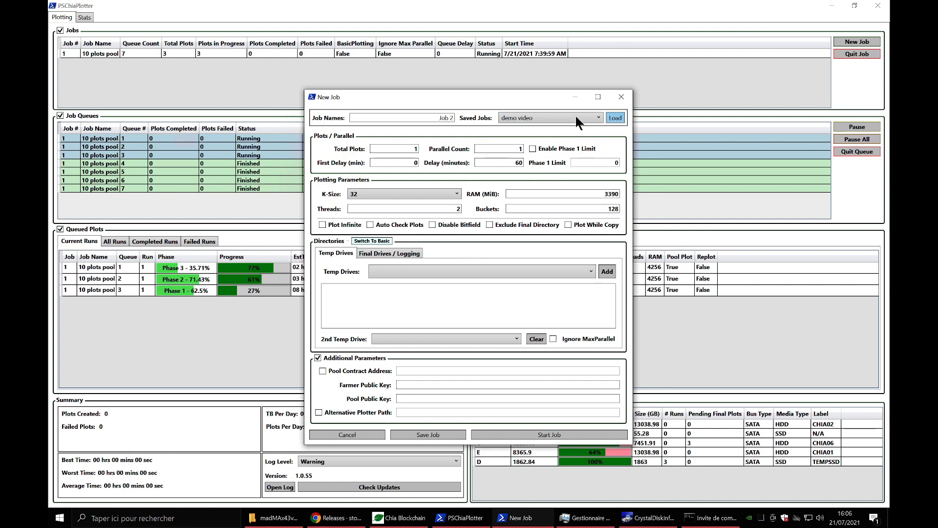
pyautogui.click(615, 118)
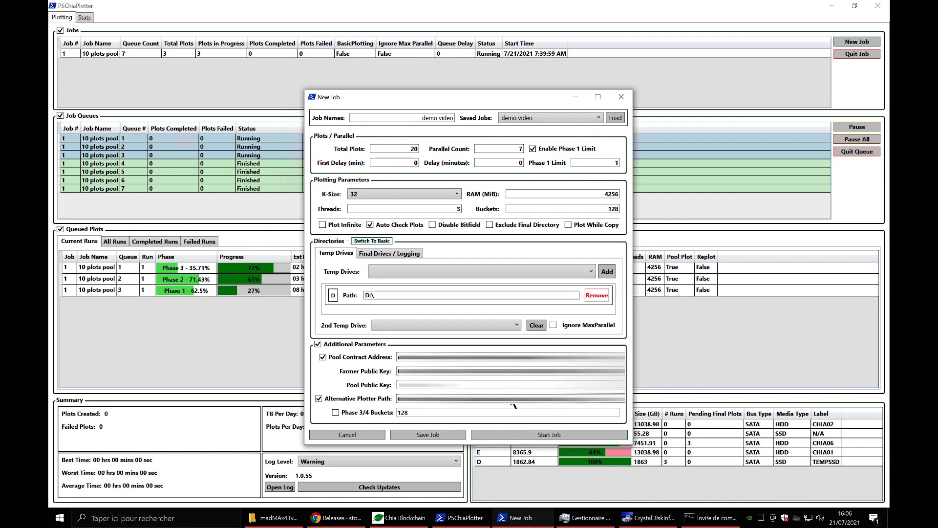
pyautogui.click(600, 117)
pyautogui.click(528, 136)
pyautogui.click(614, 118)
# - Switch to Task Manager, examine the activity and transfer rate of Disk 4 (D:), and close Task Manager
pyautogui.click(587, 518)
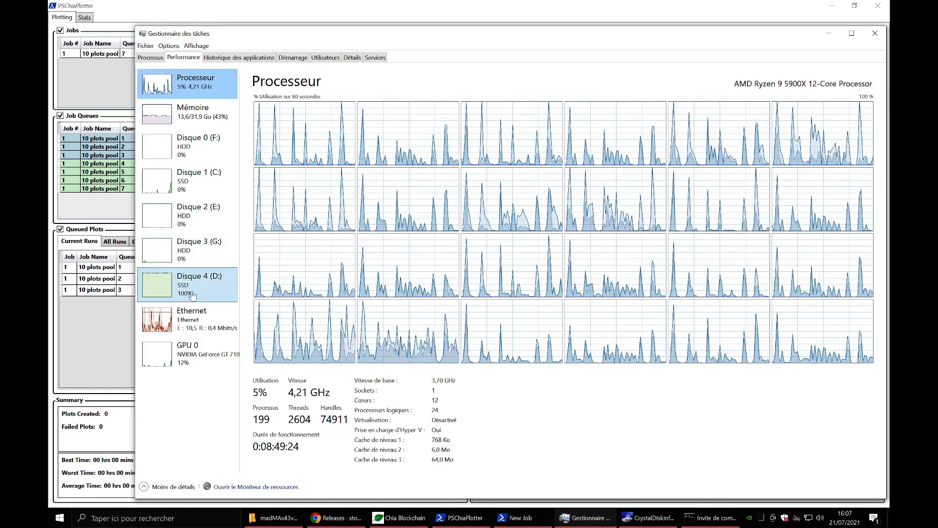
pyautogui.click(197, 287)
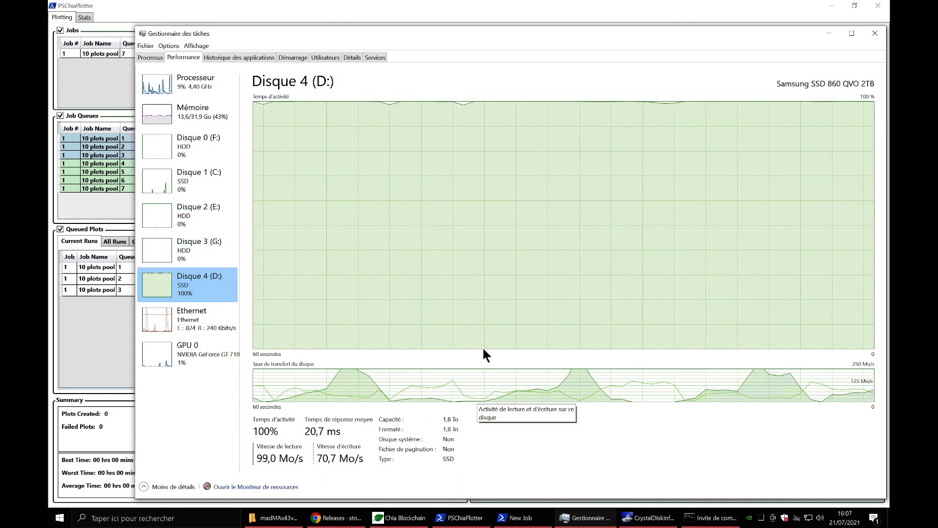
pyautogui.click(363, 5)
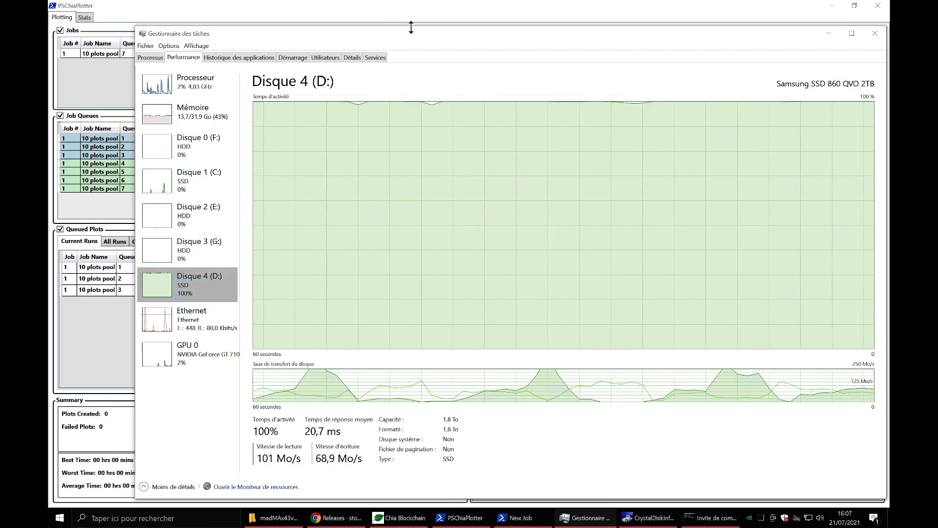
pyautogui.click(868, 33)
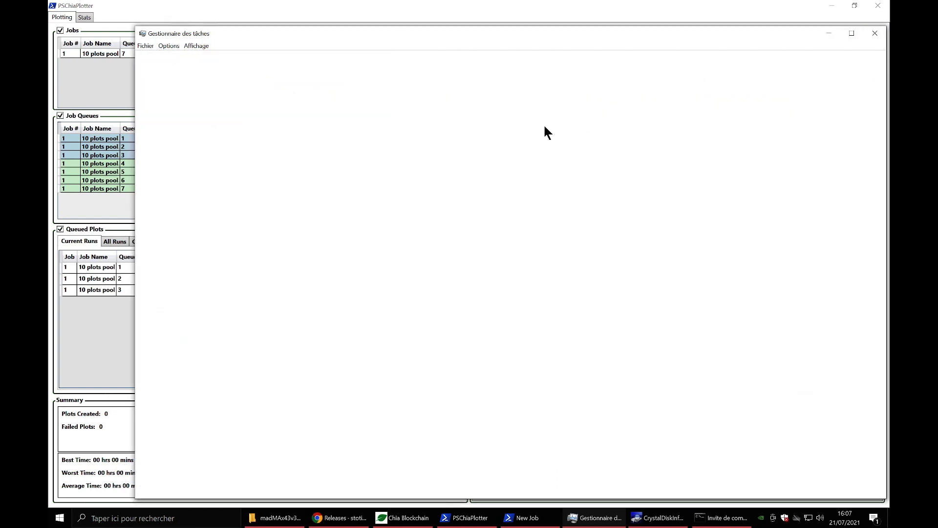